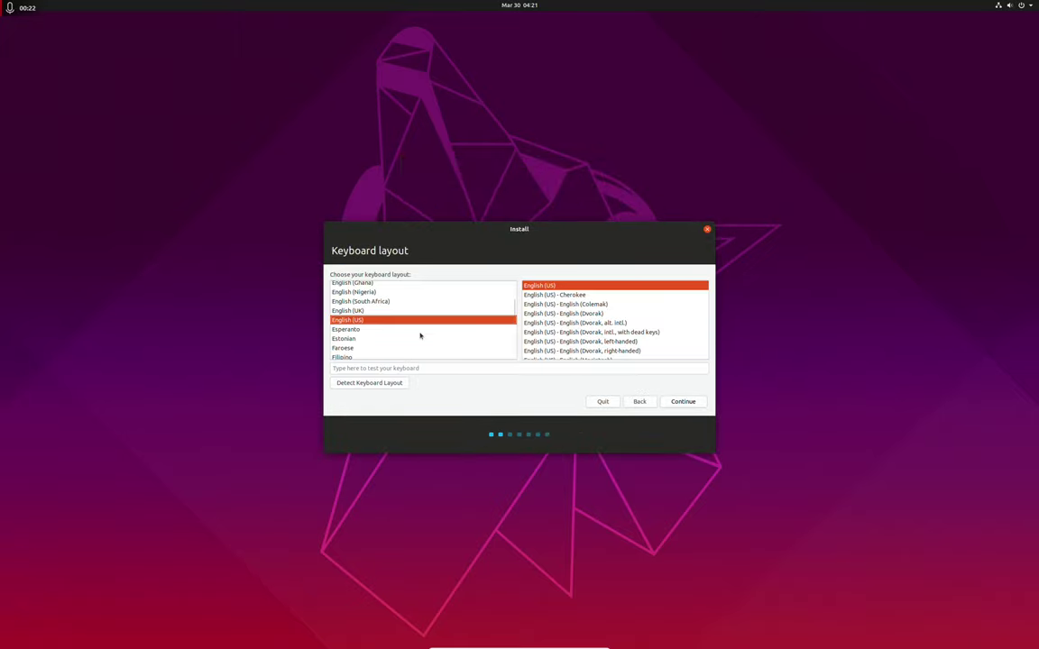
Step: Accept the English (US) keyboard layout and continue
{"action": "left_click", "coordinate": [676, 401]}
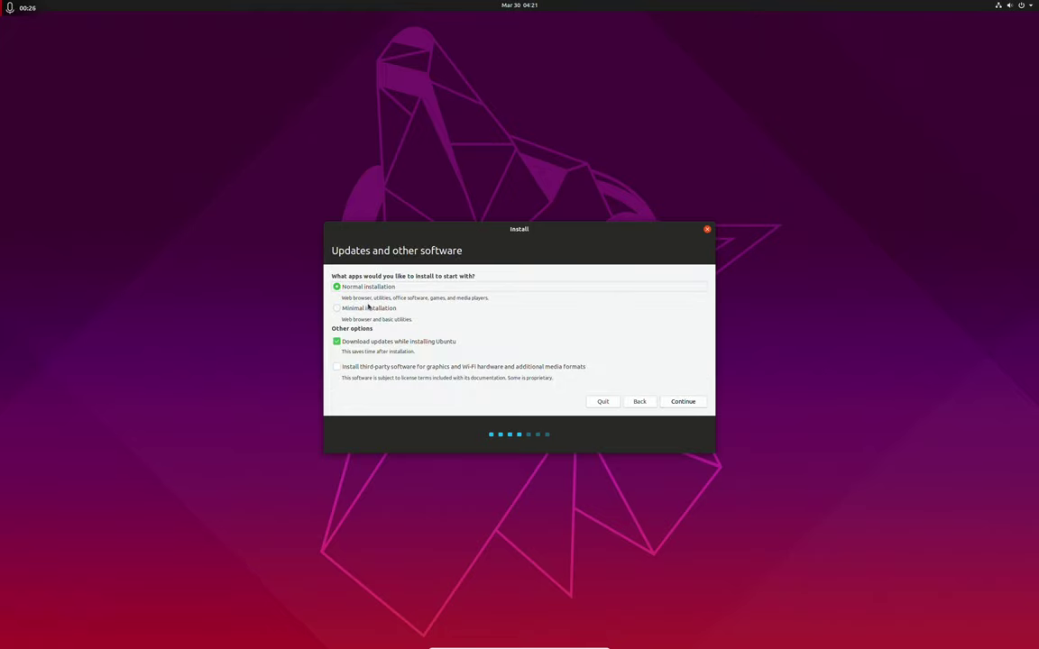
Step: Include third-party software, erase the disk for Ubuntu, and approve writing the partition changes
{"action": "left_click", "coordinate": [410, 366]}
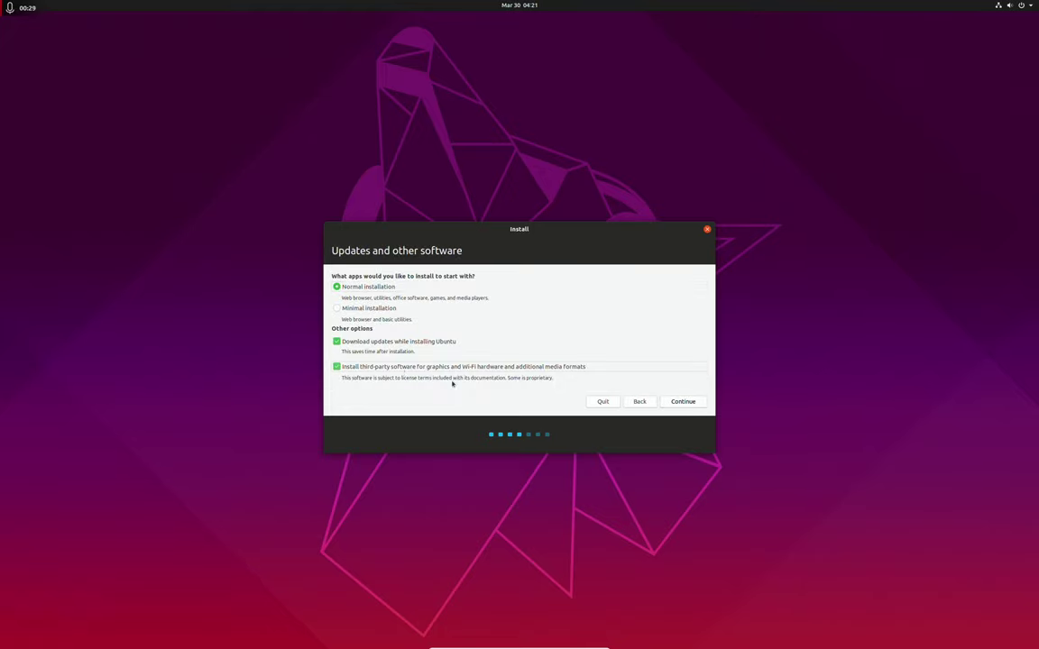
{"action": "left_click", "coordinate": [660, 402]}
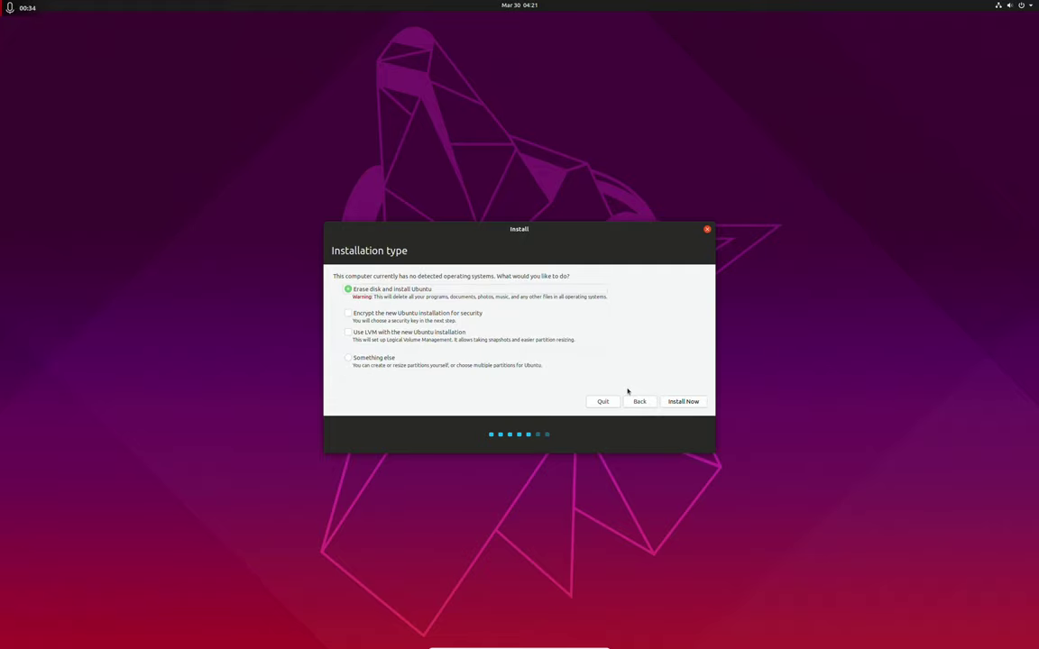
{"action": "left_click", "coordinate": [674, 400]}
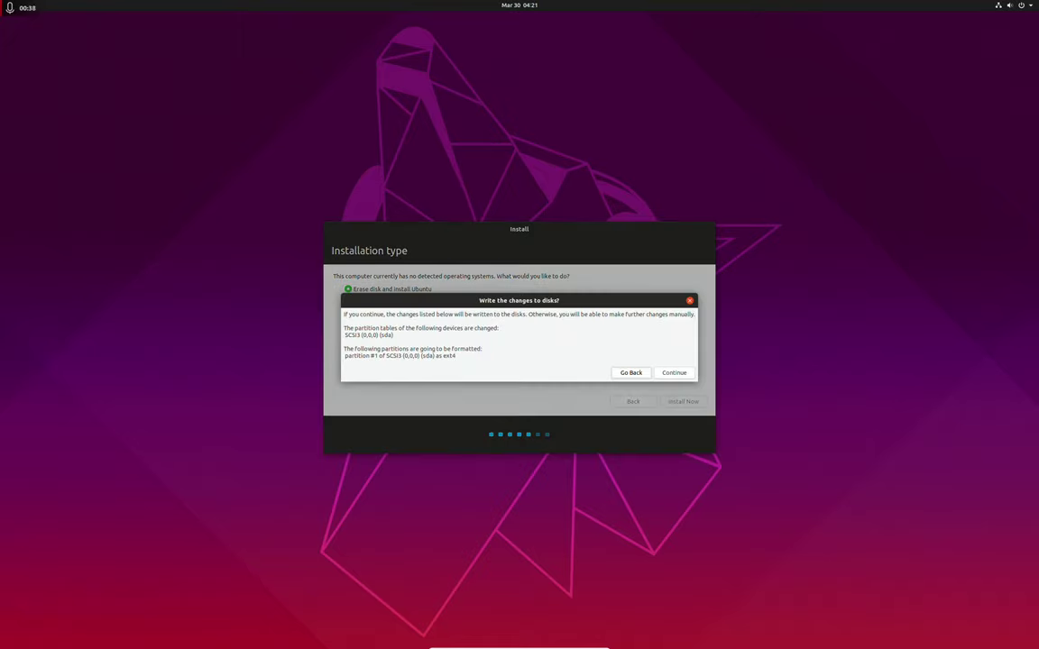
{"action": "left_click", "coordinate": [667, 373]}
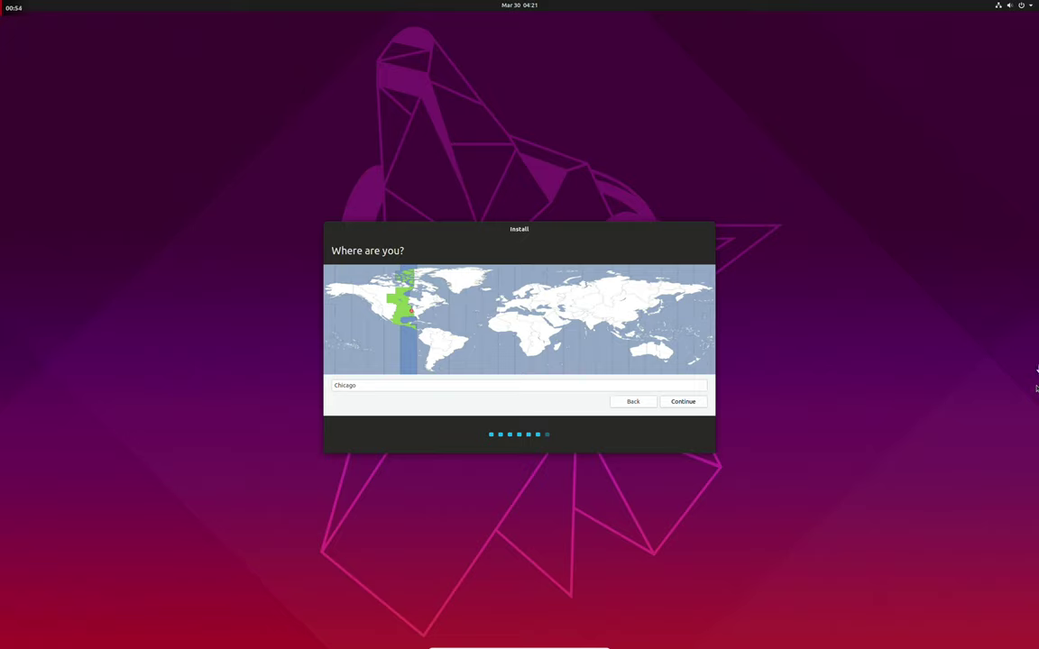
Step: Confirm Chicago as the time zone location
{"action": "left_click", "coordinate": [678, 405]}
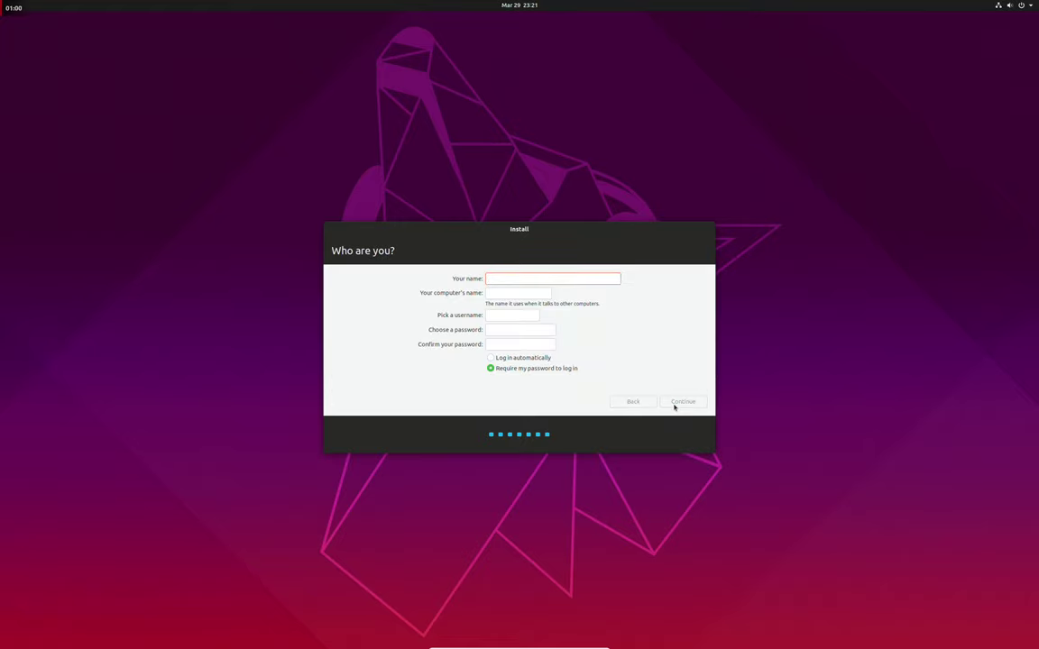
Step: Enter the user's name and an account password, then start copying files
{"action": "type", "text": "NerdEnojado"}
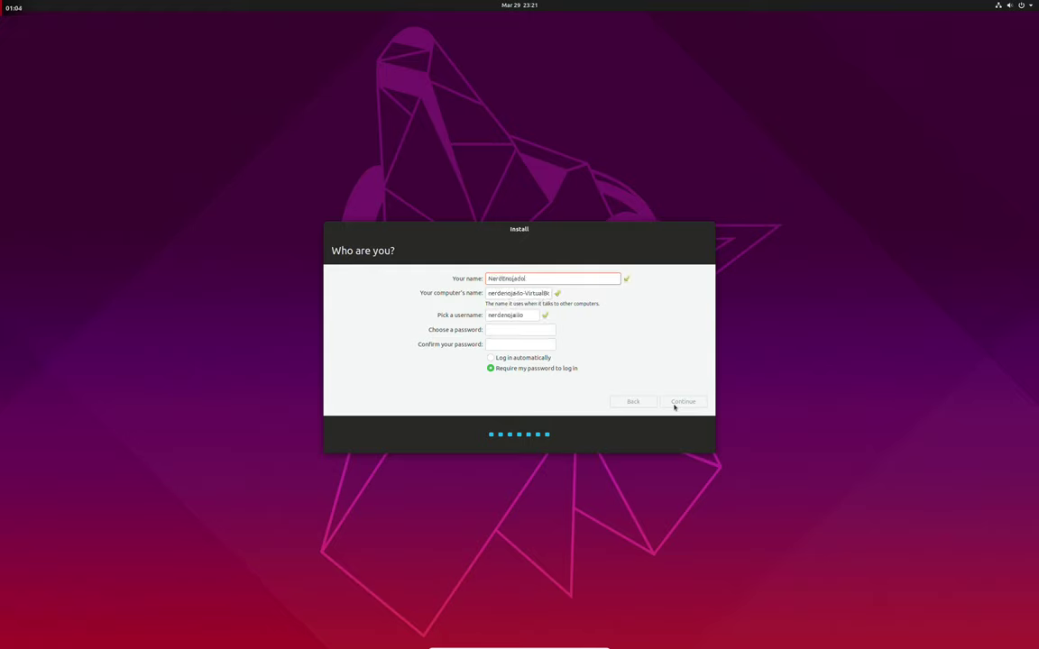
{"action": "key", "text": "Tab"}
{"action": "key", "text": "Tab"}
{"action": "key", "text": "Tab"}
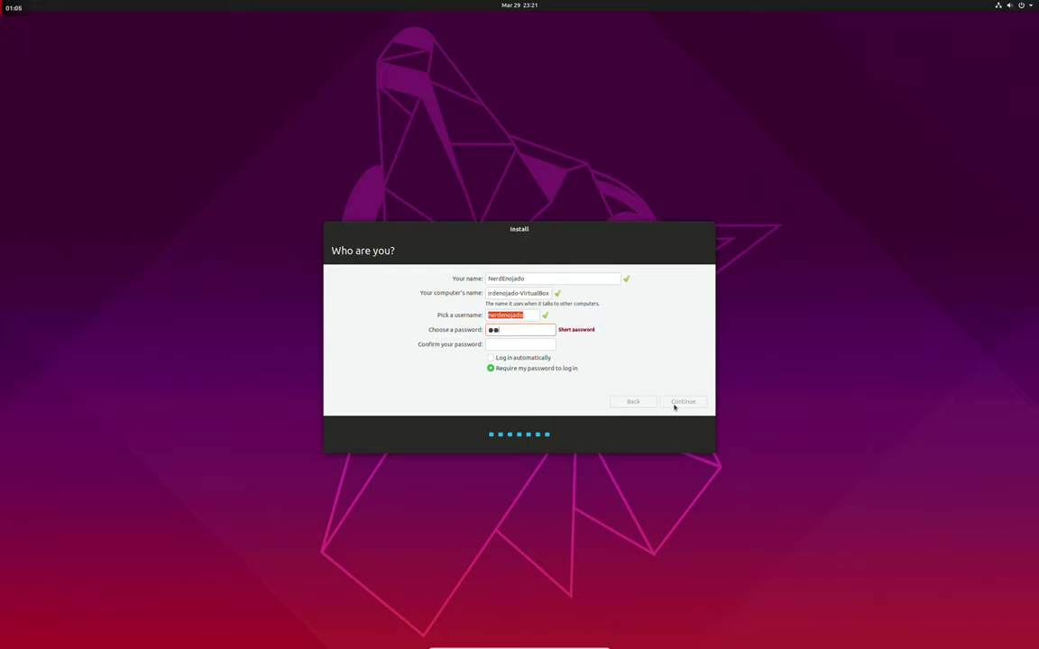
{"action": "key", "text": "Tab"}
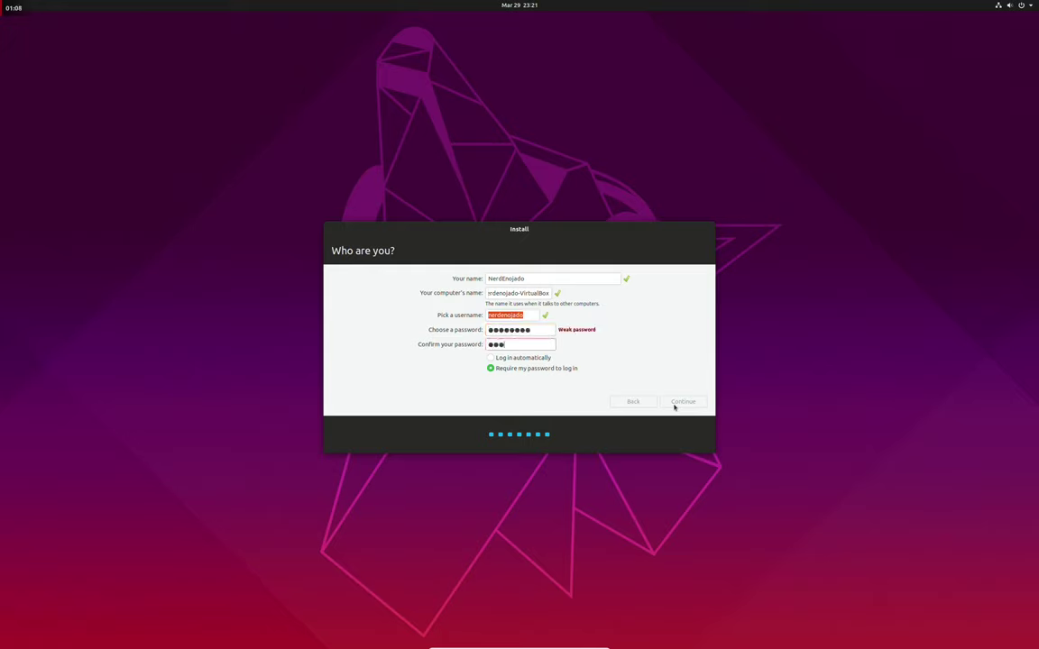
{"action": "left_click", "coordinate": [672, 407]}
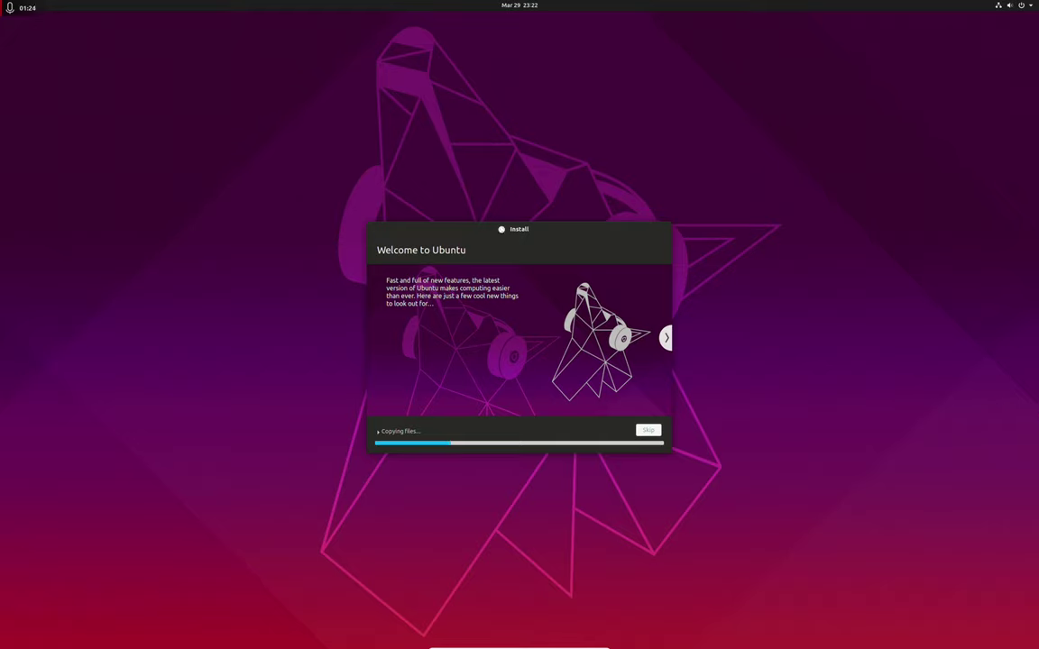
Step: Wait for file copying and installation to finish, briefly checking the VirtualBox Devices menu
{"action": "left_click_drag", "start_coordinate": [497, 227], "coordinate": [508, 178]}
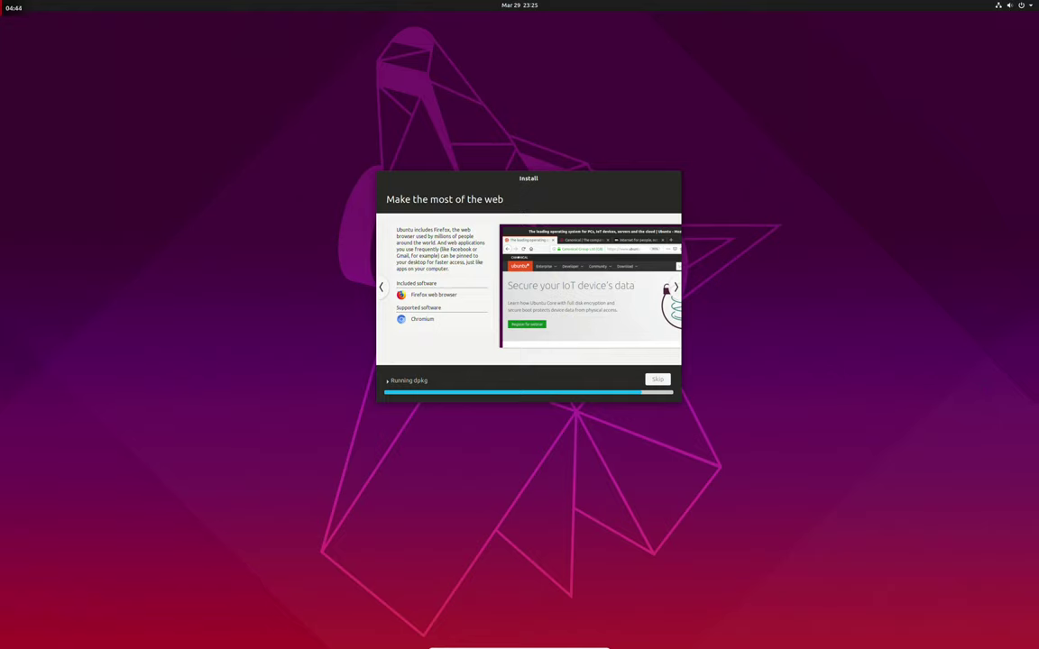
{"action": "left_click_drag", "start_coordinate": [503, 177], "coordinate": [506, 213]}
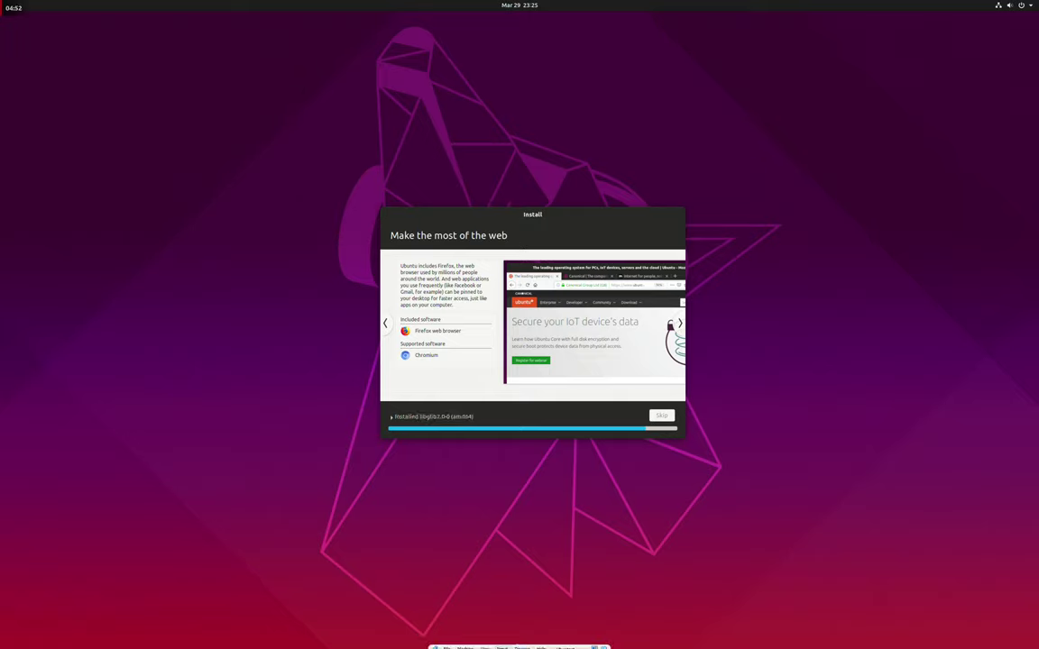
{"action": "left_click", "coordinate": [521, 644]}
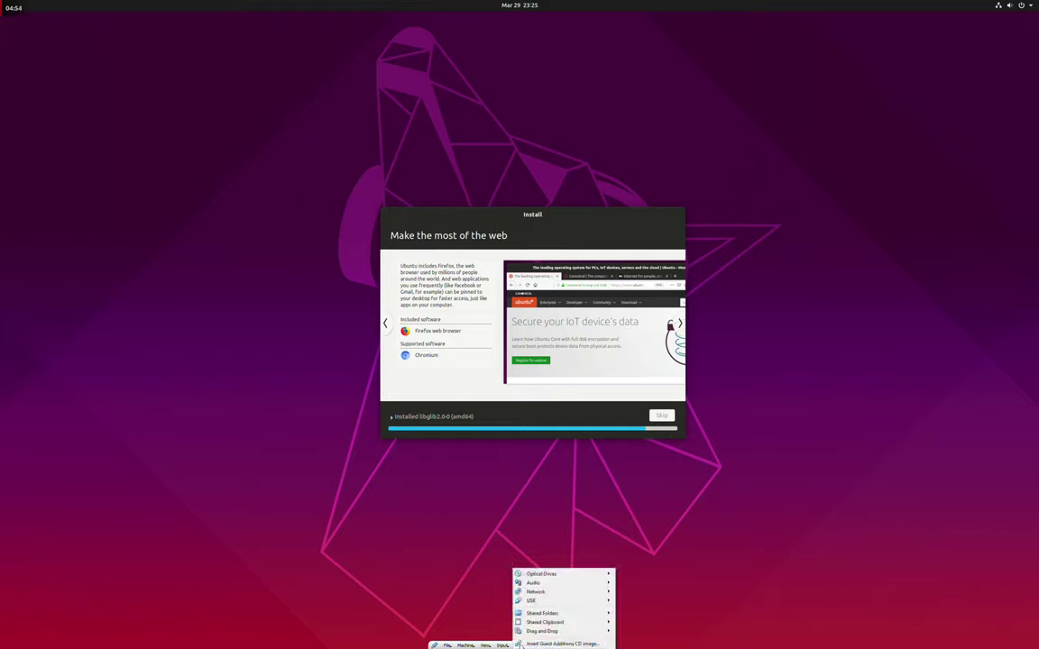
{"action": "mouse_move", "coordinate": [550, 573]}
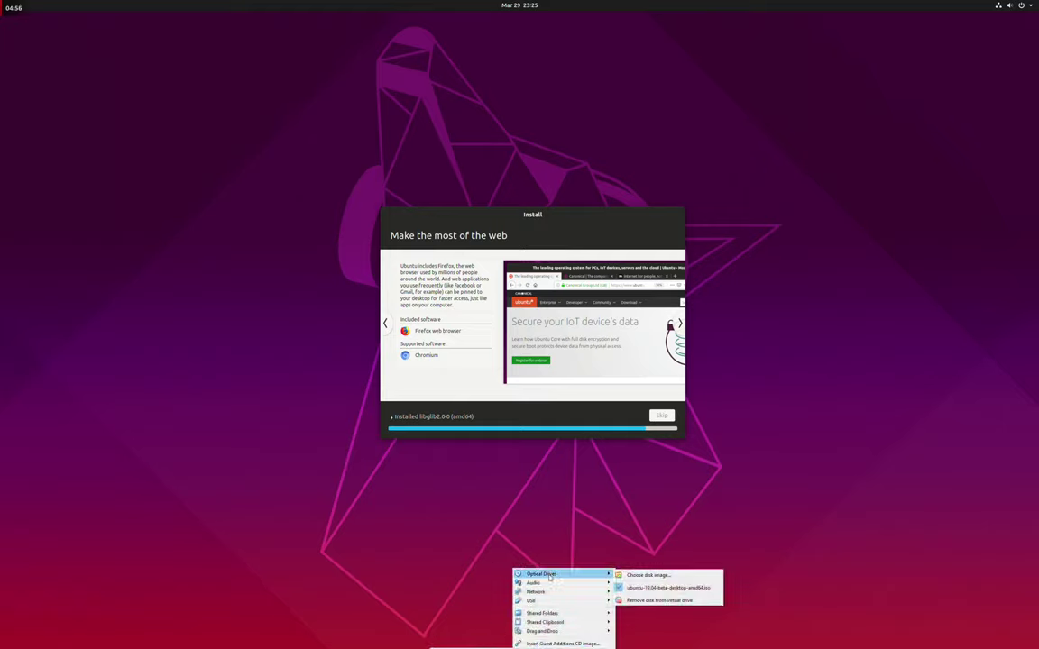
{"action": "left_click", "coordinate": [626, 495]}
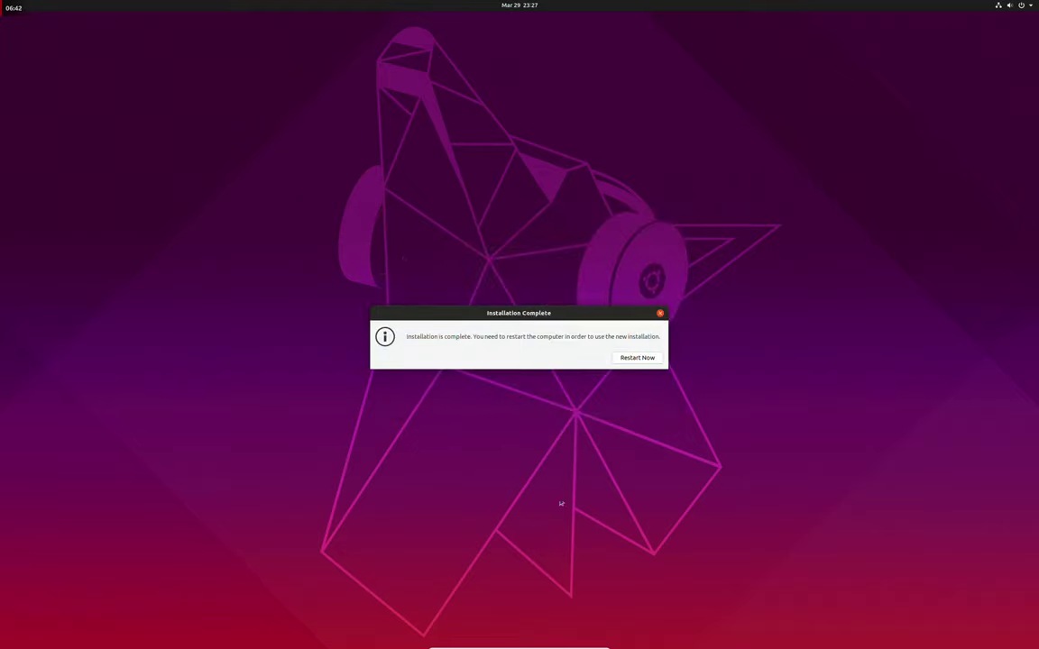
Step: Restart the VM and remove the installation disk from the virtual optical drive
{"action": "left_click", "coordinate": [636, 357]}
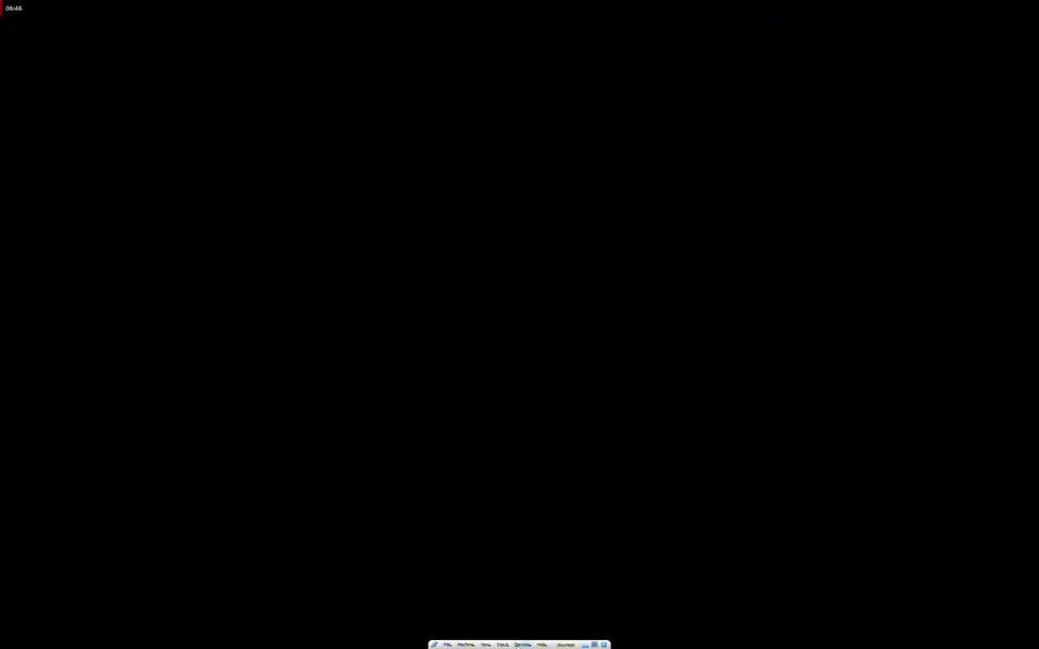
{"action": "left_click", "coordinate": [521, 645]}
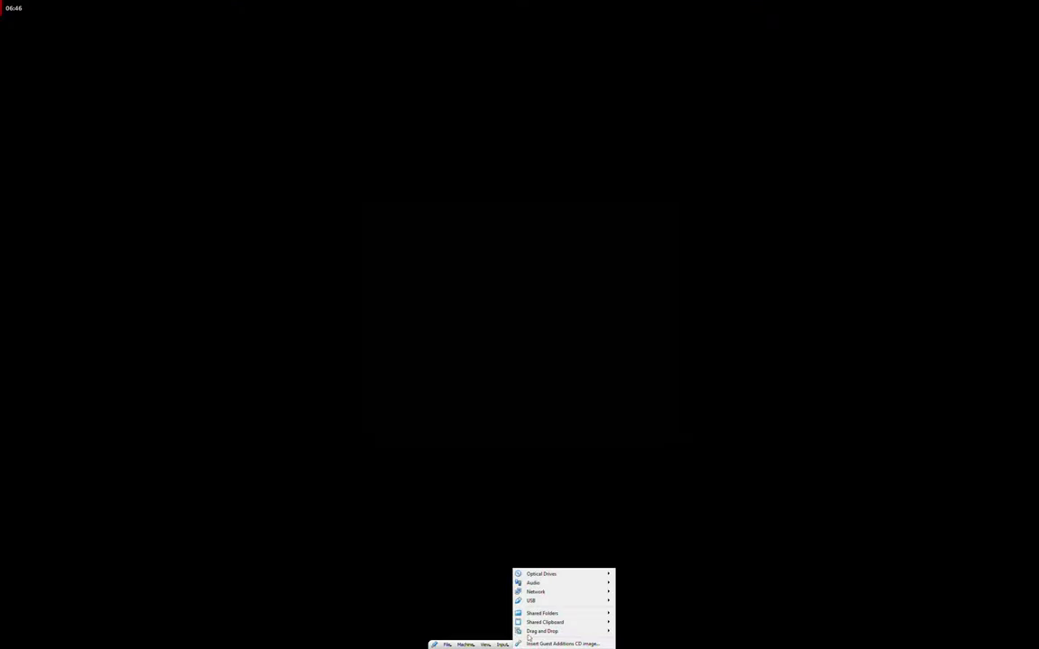
{"action": "mouse_move", "coordinate": [568, 574]}
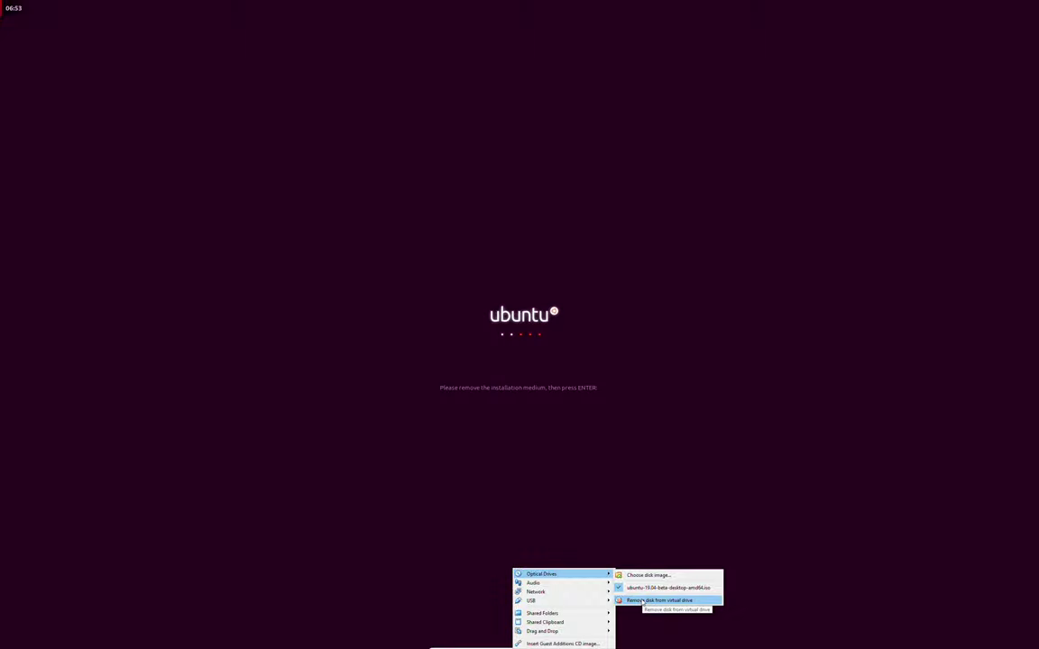
{"action": "left_click", "coordinate": [642, 601]}
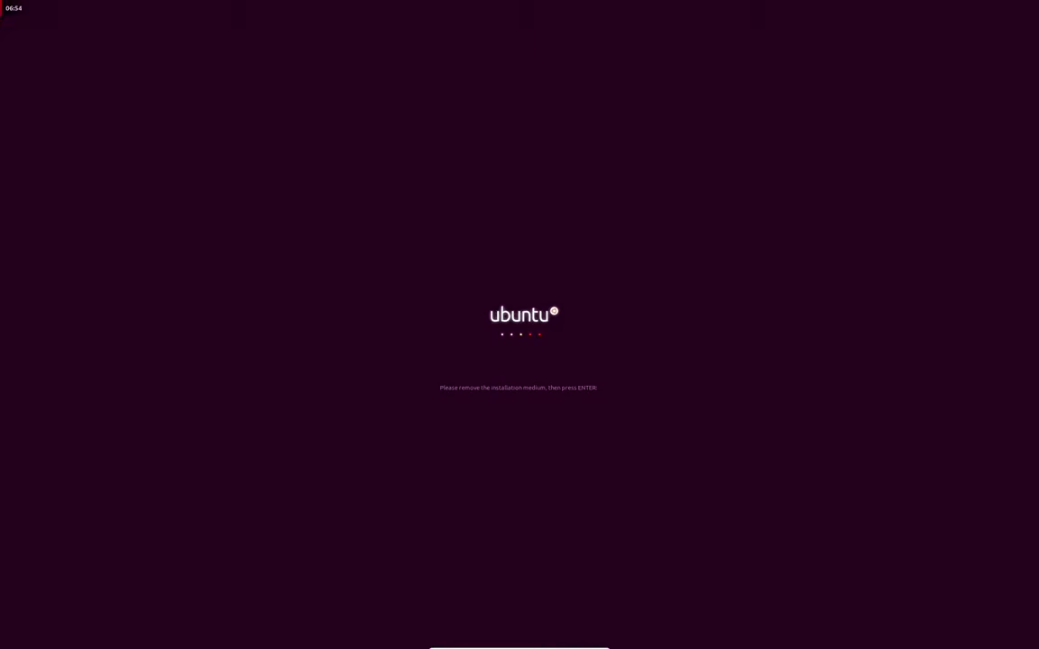
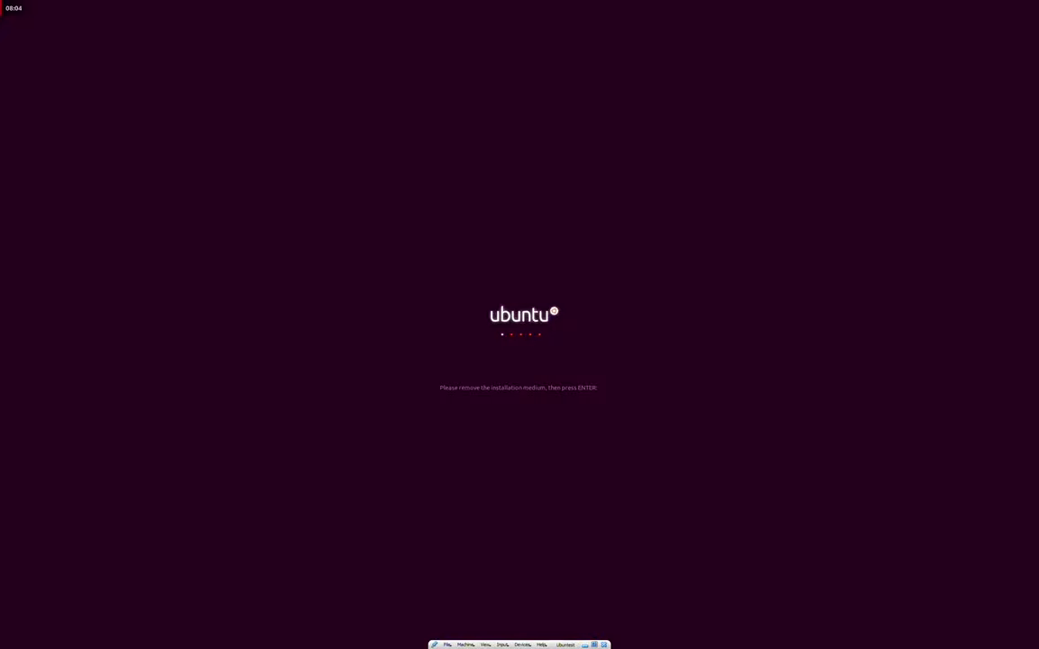
Step: Reboot the newly installed Ubuntu guest and check which disc is in the optical drive
{"action": "key", "text": "Return"}
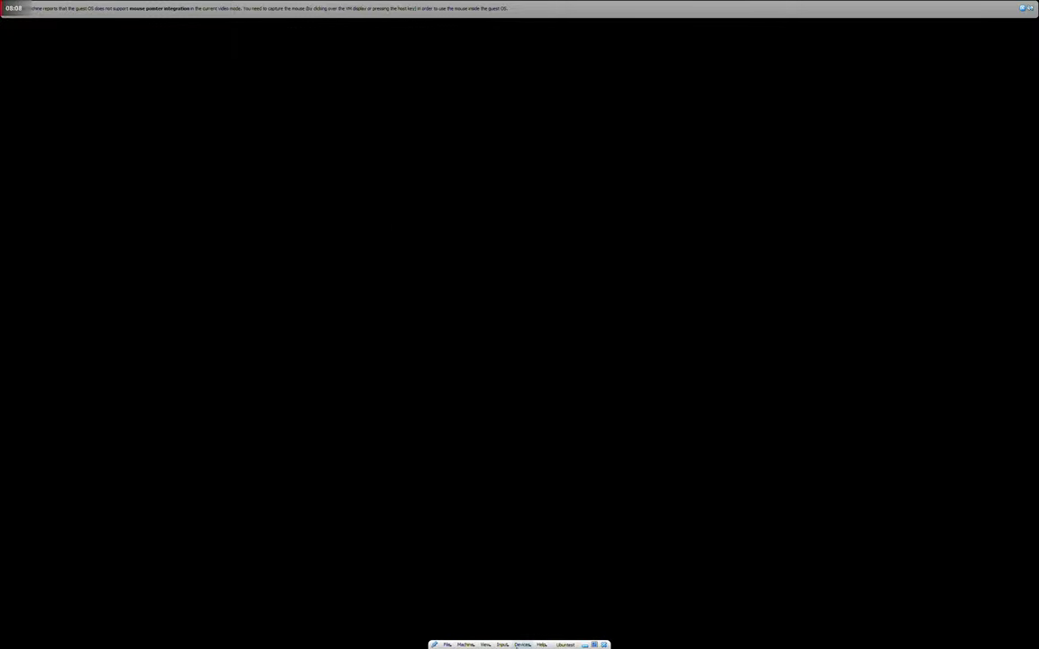
{"action": "left_click", "coordinate": [522, 645]}
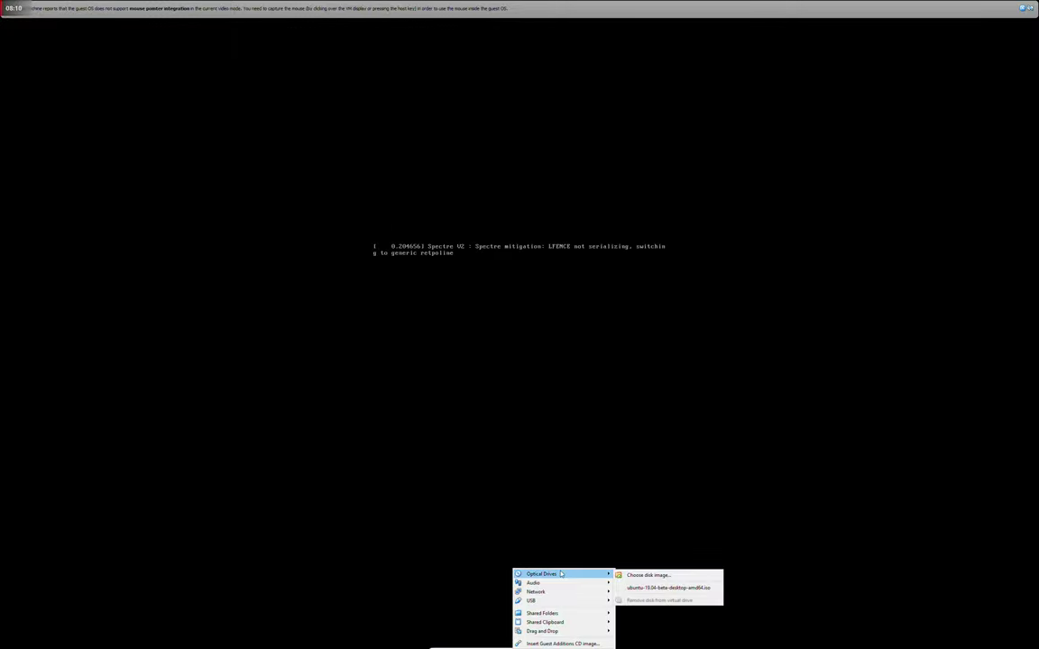
{"action": "left_click", "coordinate": [517, 304]}
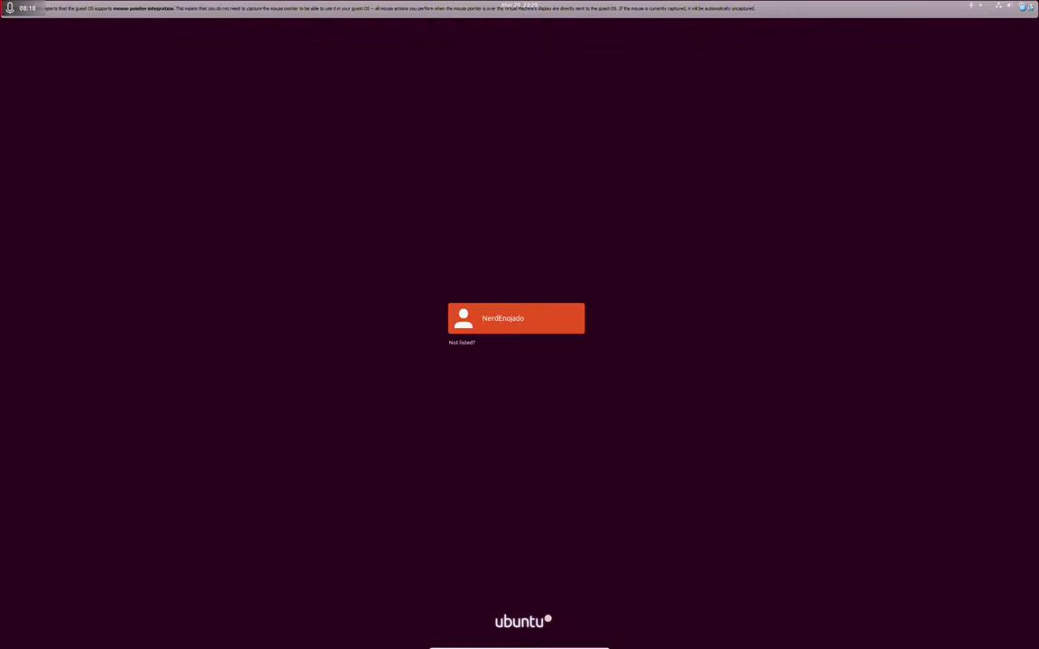
Step: Sign in to the user account on the login screen with its password
{"action": "left_click", "coordinate": [515, 307]}
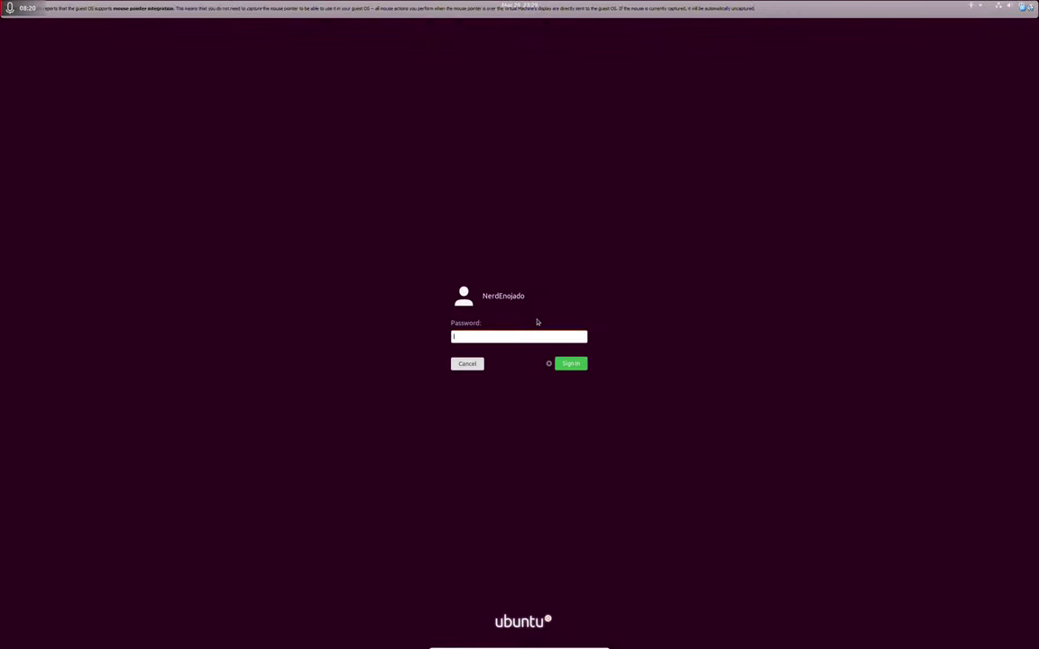
{"action": "type", "text": "**********"}
{"action": "key", "text": "Return"}
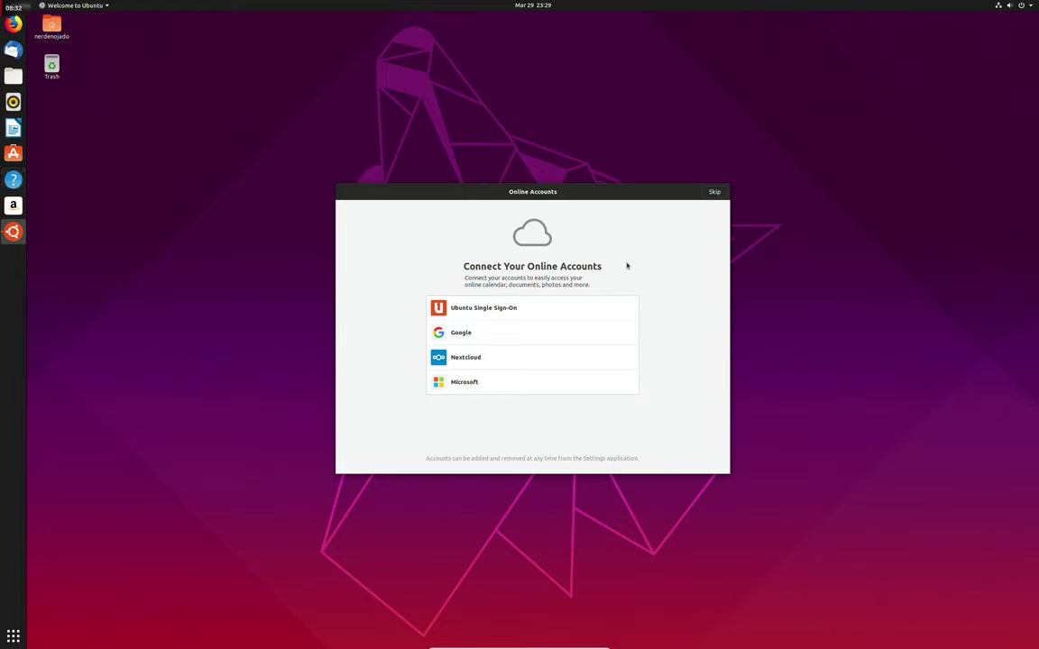
Step: Skip Online Accounts and finish the welcome setup with Location Services turned off
{"action": "left_click", "coordinate": [714, 192]}
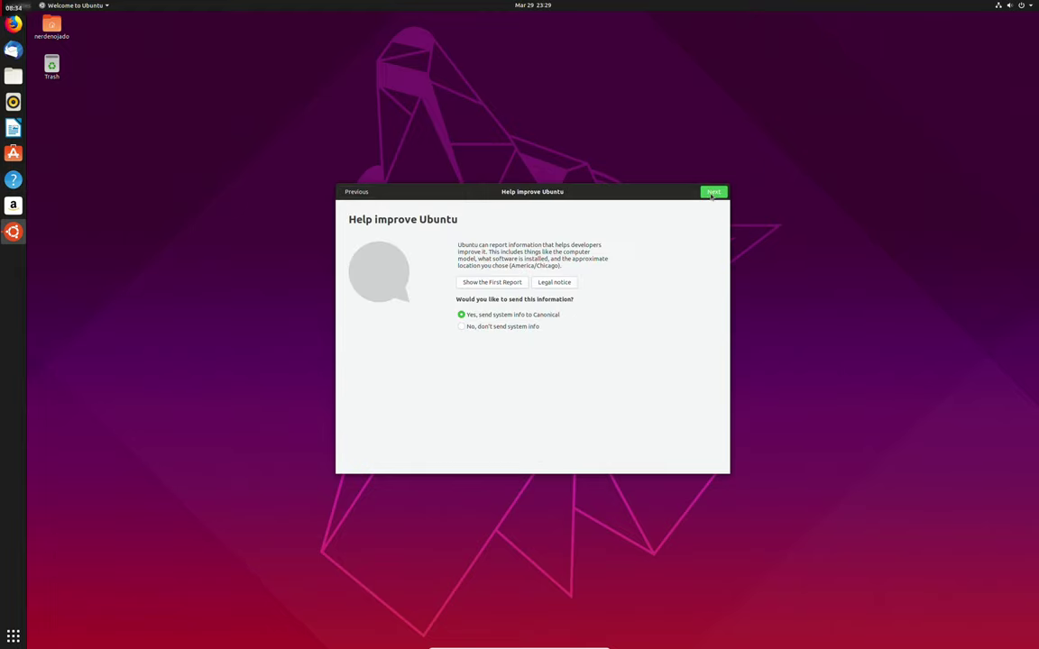
{"action": "left_click", "coordinate": [708, 195]}
{"action": "left_click", "coordinate": [623, 294]}
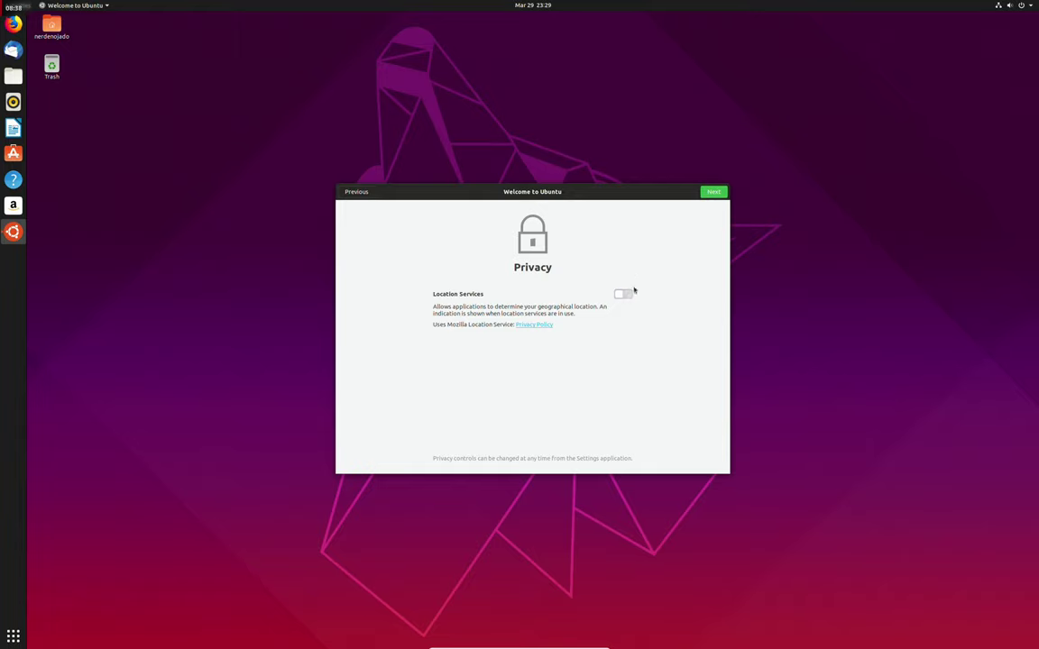
{"action": "left_click", "coordinate": [714, 193]}
{"action": "left_click", "coordinate": [712, 193]}
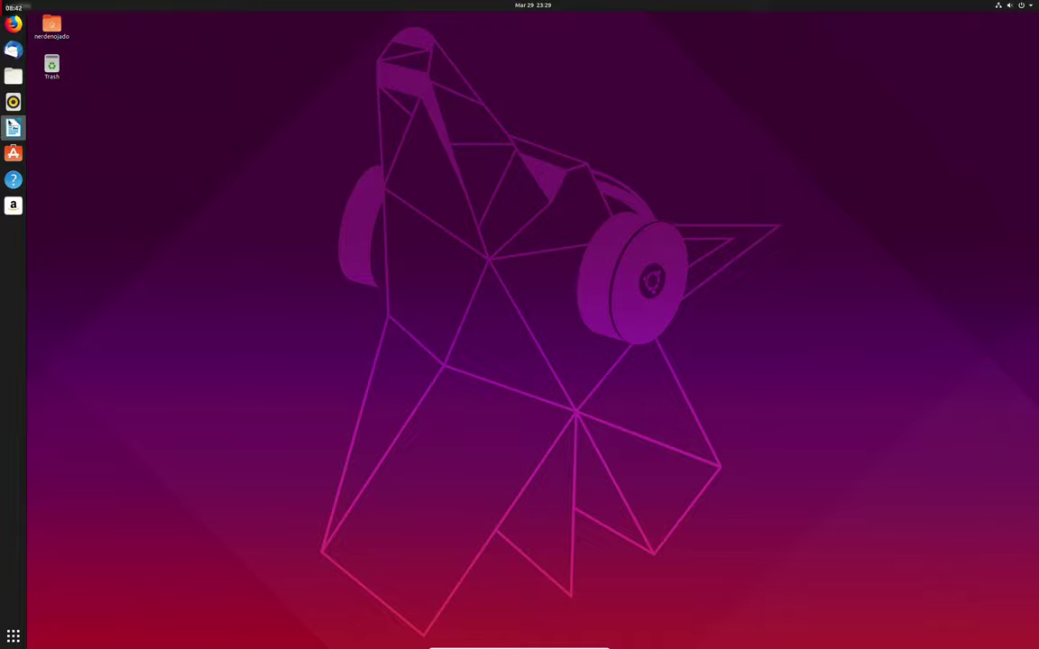
Step: Browse the applications grid, then expand the user entry in the system menu
{"action": "left_click", "coordinate": [14, 637]}
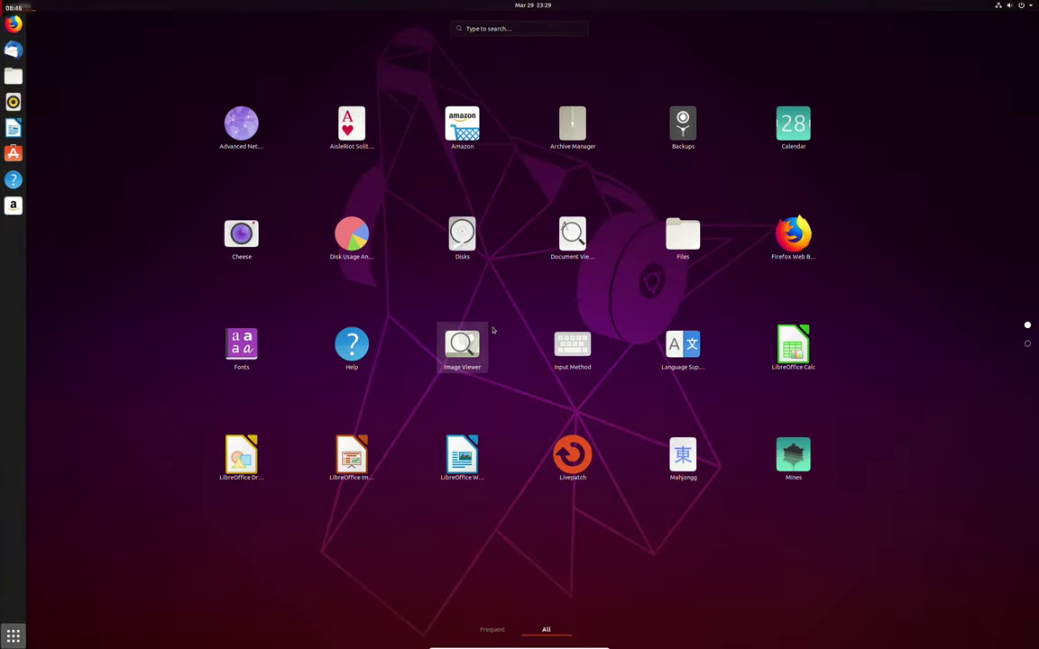
{"action": "scroll", "coordinate": [504, 316], "scroll_direction": "down", "scroll_amount": 1}
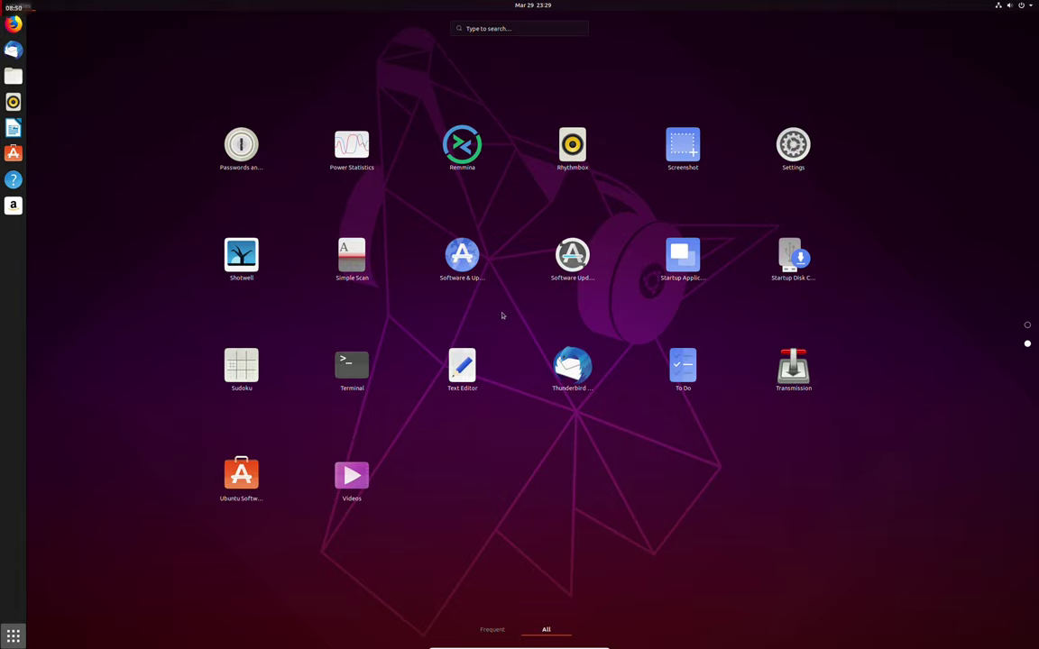
{"action": "scroll", "coordinate": [503, 315], "scroll_direction": "up", "scroll_amount": 1}
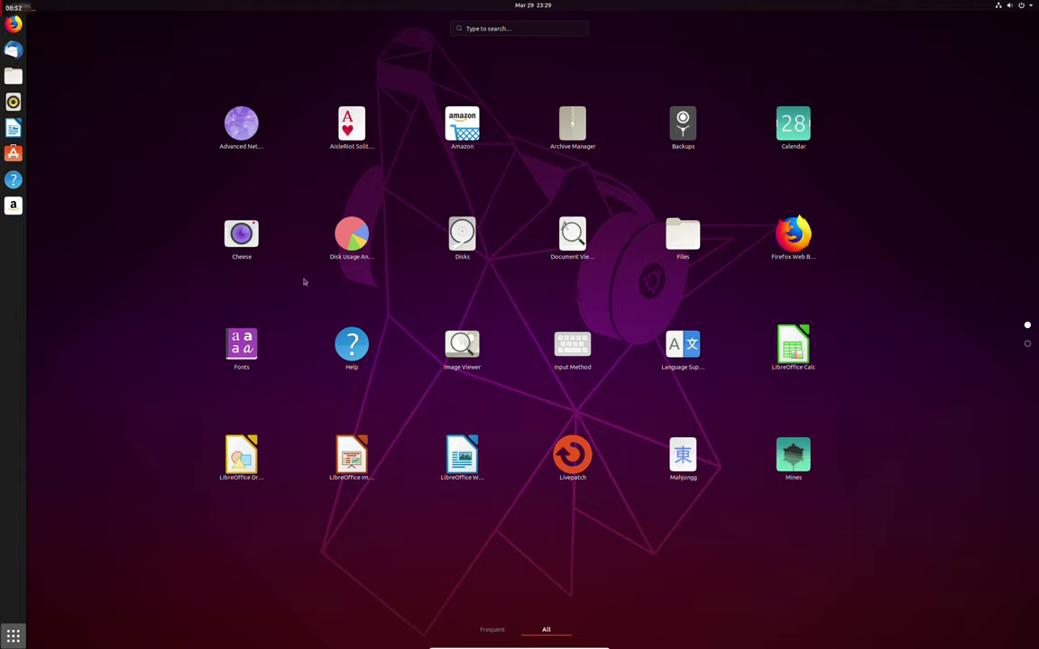
{"action": "left_click", "coordinate": [1026, 7]}
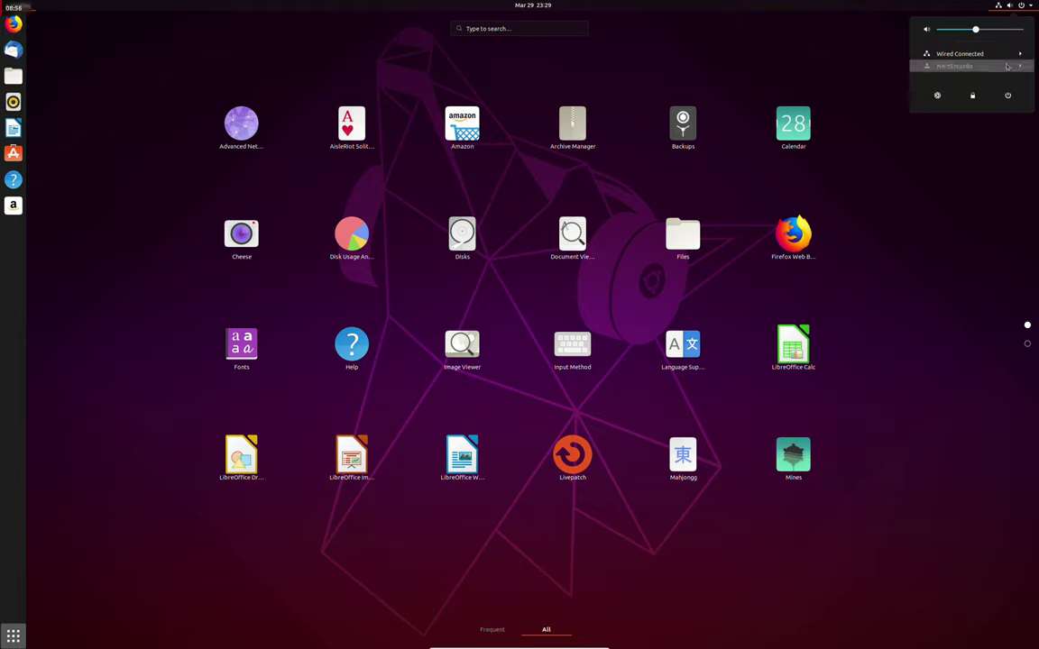
{"action": "left_click", "coordinate": [976, 67]}
Step: Log out and sign back in with the standard Ubuntu session and the account password
{"action": "left_click", "coordinate": [977, 79]}
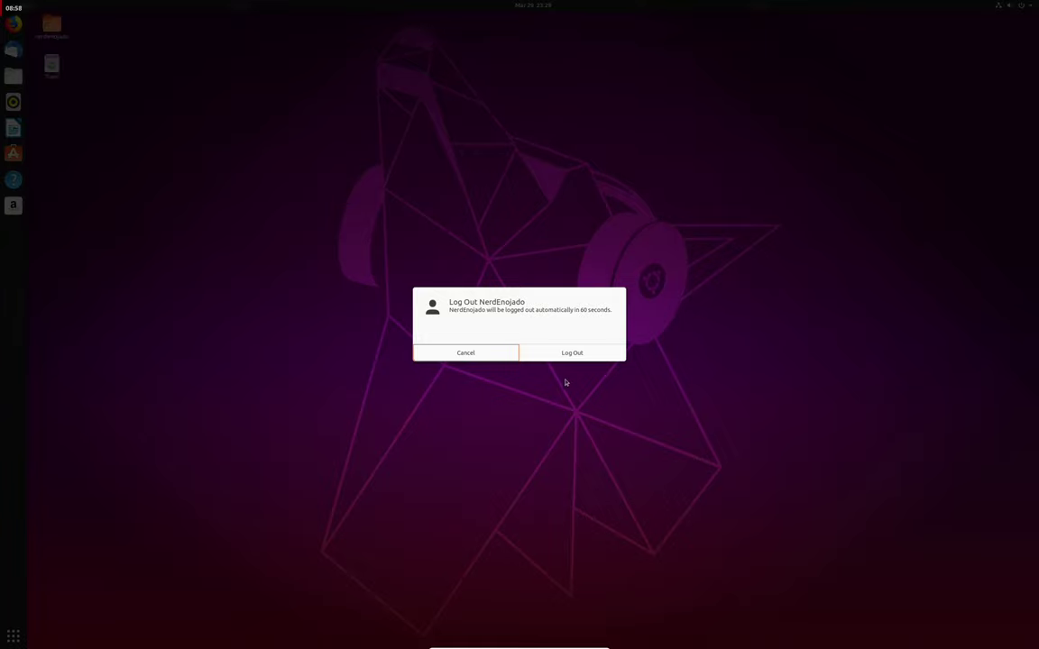
{"action": "left_click", "coordinate": [577, 354]}
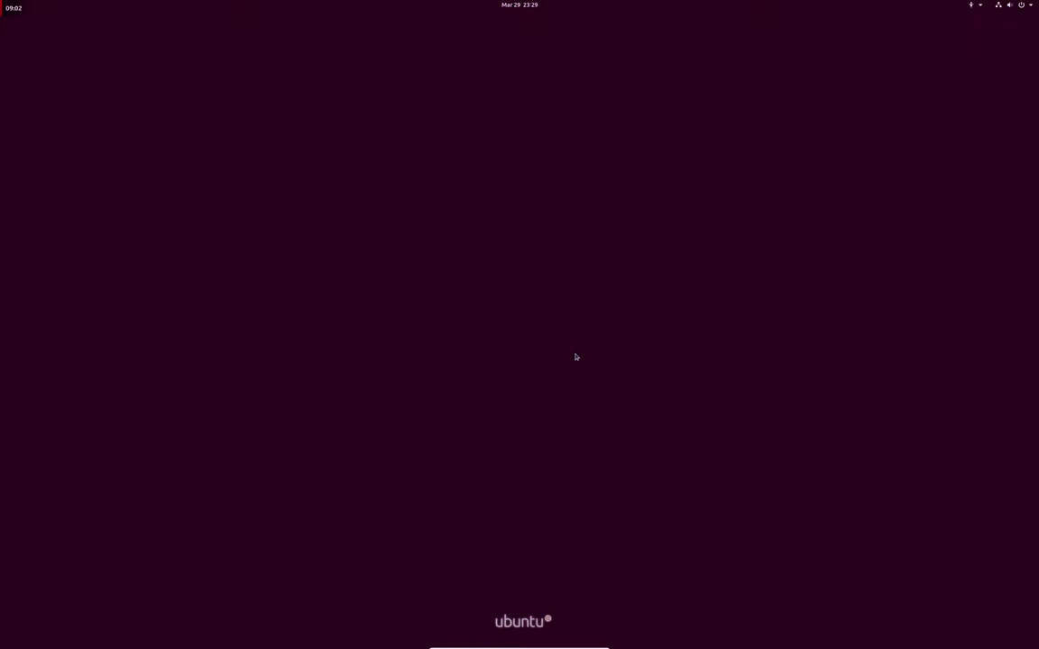
{"action": "left_click", "coordinate": [492, 328]}
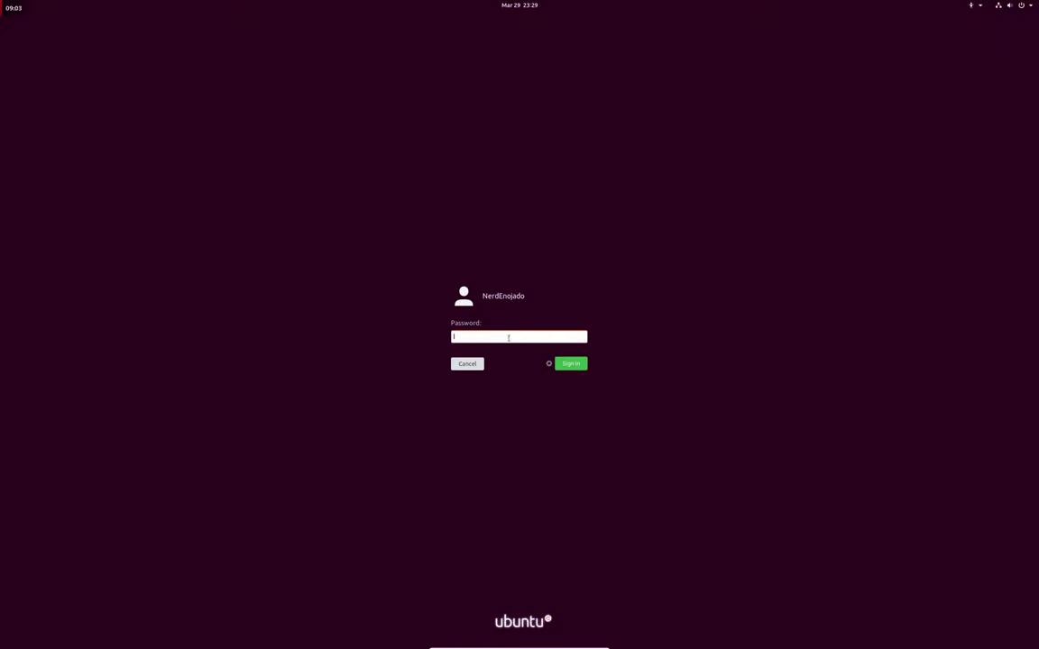
{"action": "left_click", "coordinate": [548, 364]}
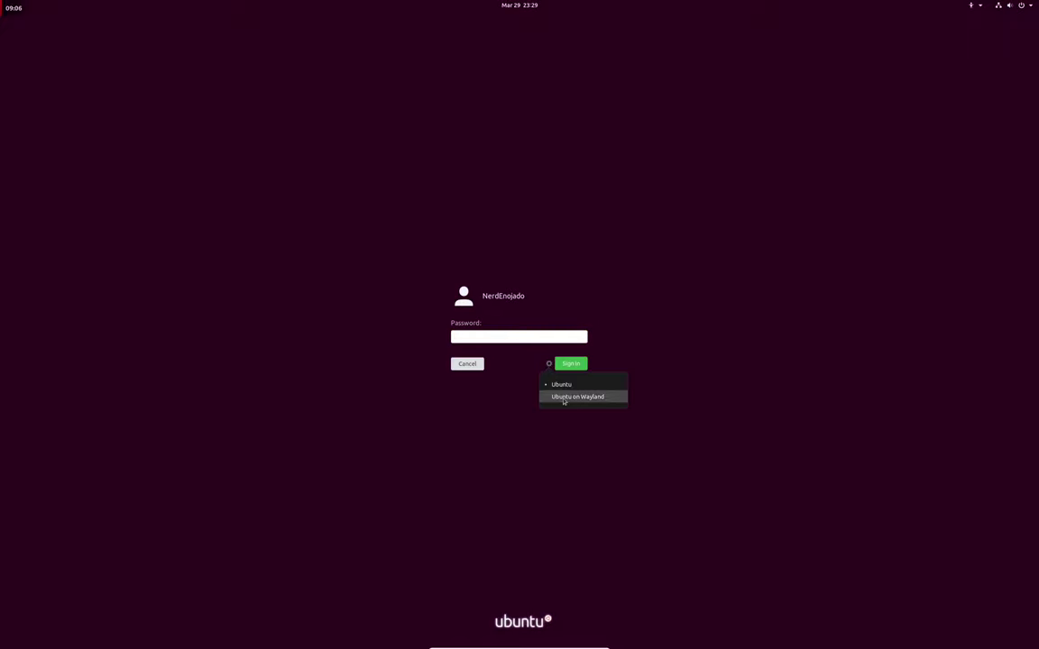
{"action": "left_click", "coordinate": [517, 341]}
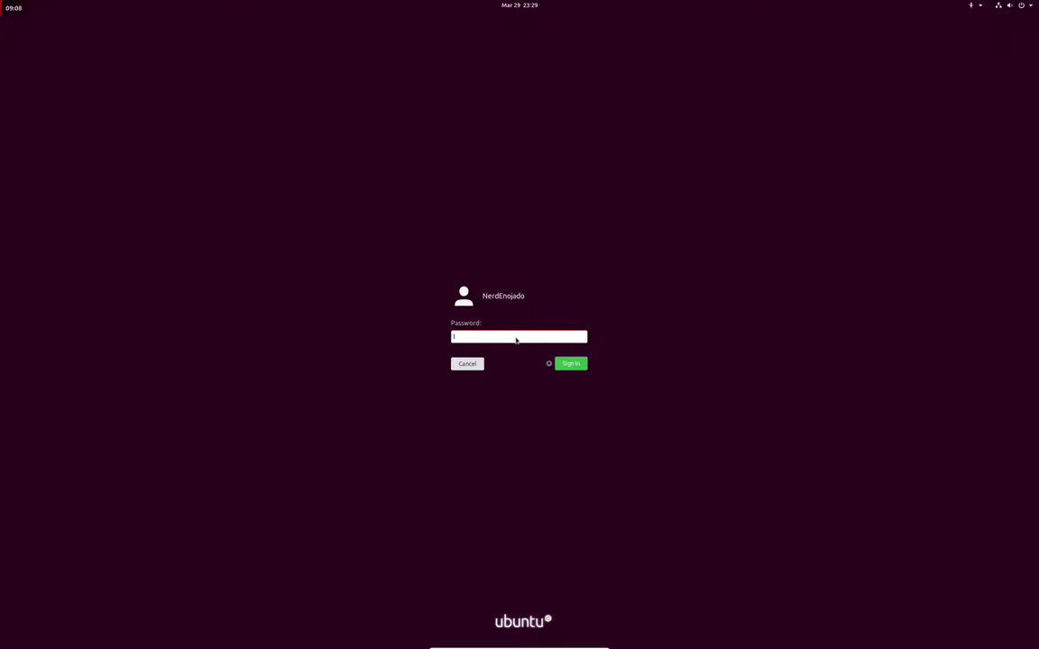
{"action": "type", "text": "*********"}
{"action": "key", "text": "Return"}
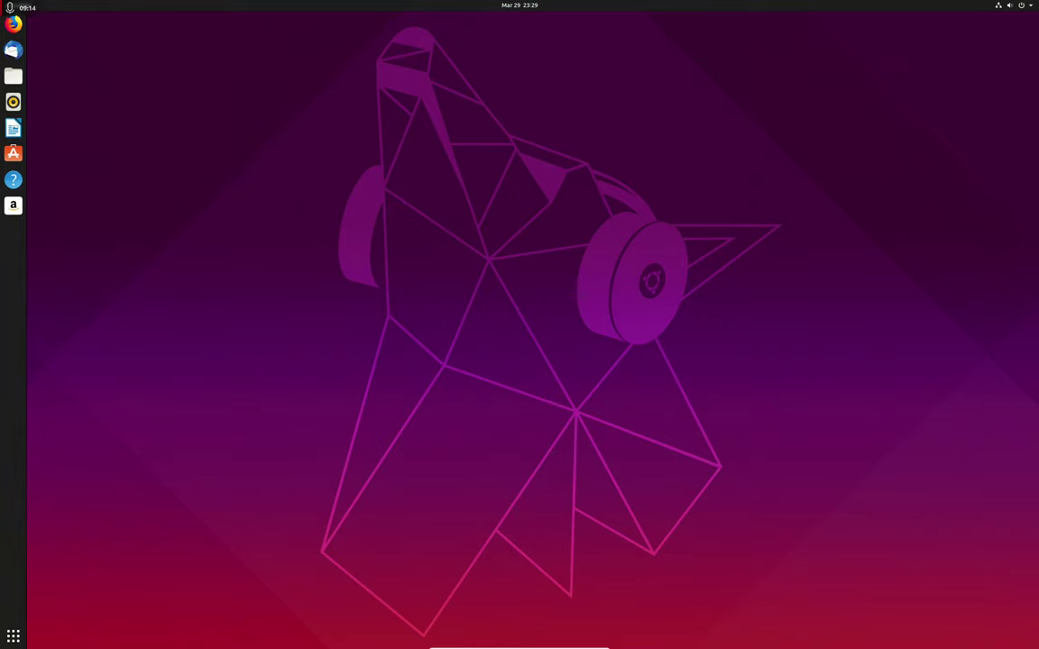
Step: Open Terminal and run uname -a, noting the 5.0.0-8-generic kernel version
{"action": "left_click", "coordinate": [13, 637]}
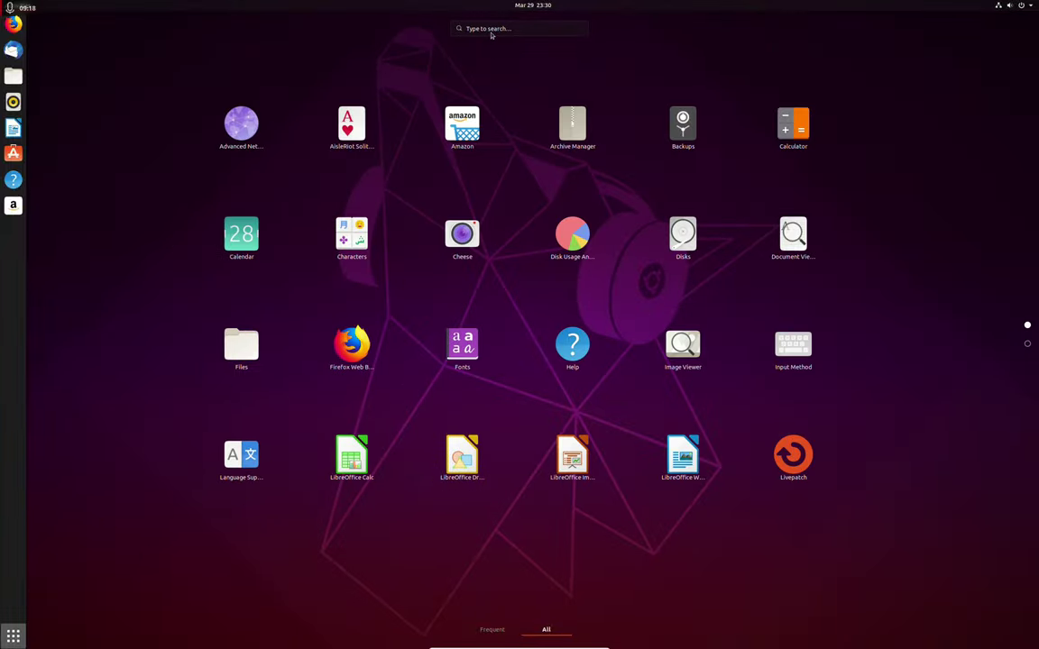
{"action": "type", "text": "term"}
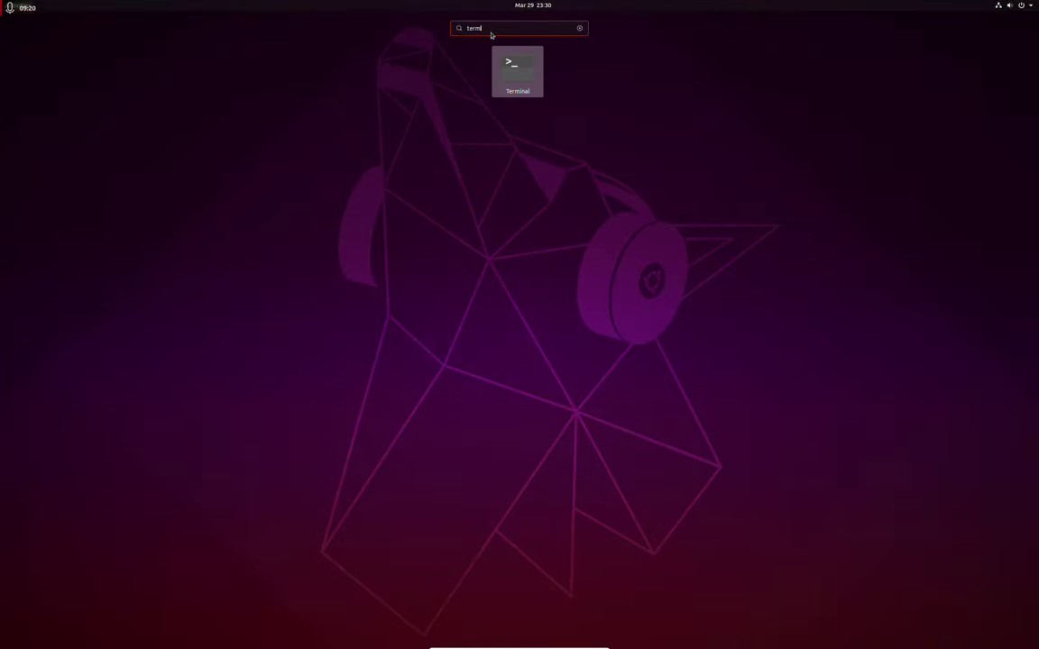
{"action": "left_click", "coordinate": [510, 80]}
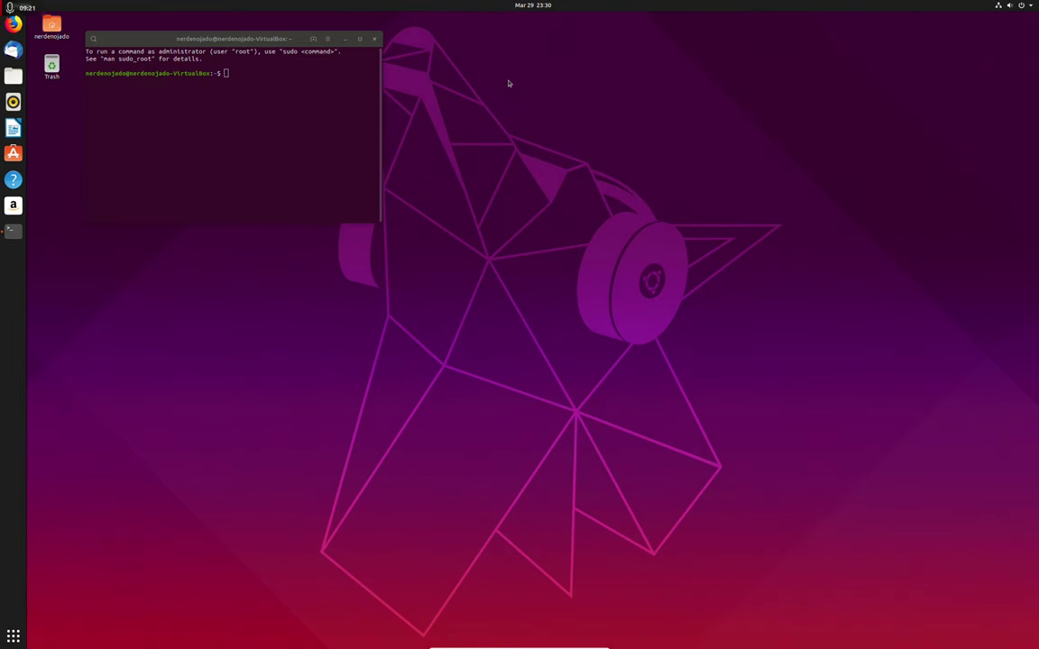
{"action": "left_click", "coordinate": [213, 139]}
{"action": "type", "text": "uname -a"}
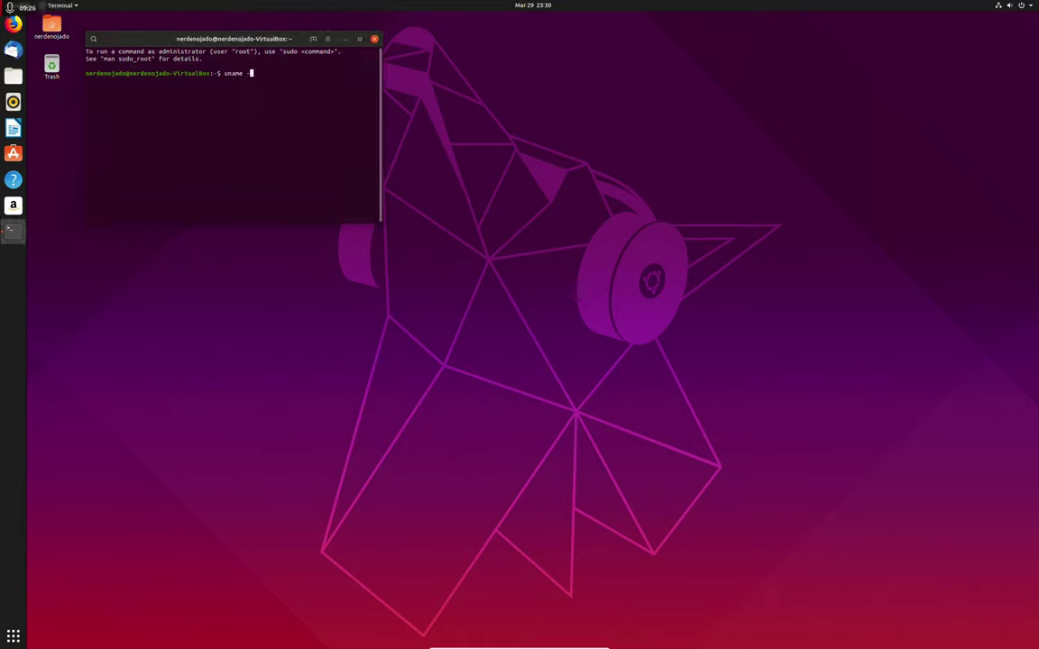
{"action": "key", "text": "Return"}
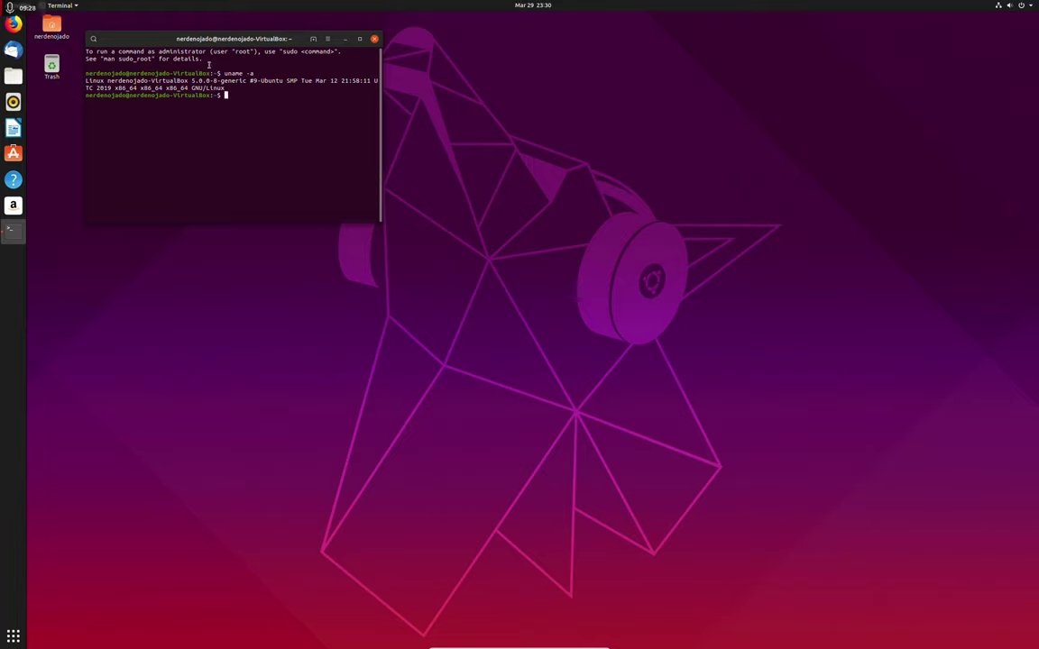
{"action": "left_click_drag", "start_coordinate": [192, 81], "coordinate": [216, 82]}
{"action": "left_click", "coordinate": [230, 124]}
Step: Run top, check the memory usage line, then quit back to a fresh prompt
{"action": "type", "text": "top"}
{"action": "key", "text": "Return"}
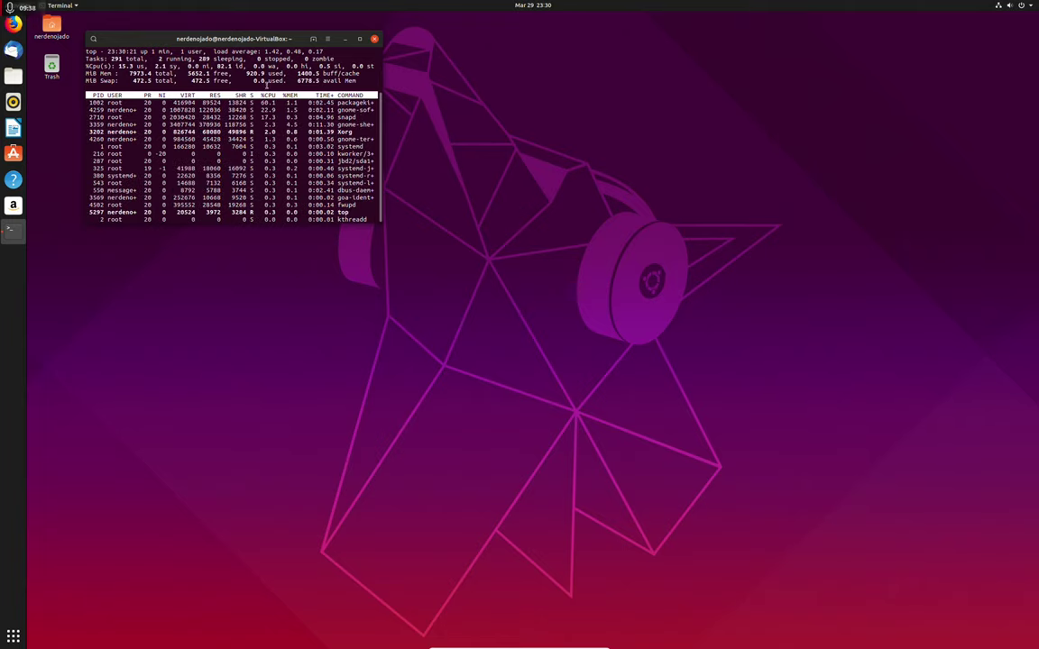
{"action": "triple_click", "coordinate": [261, 73]}
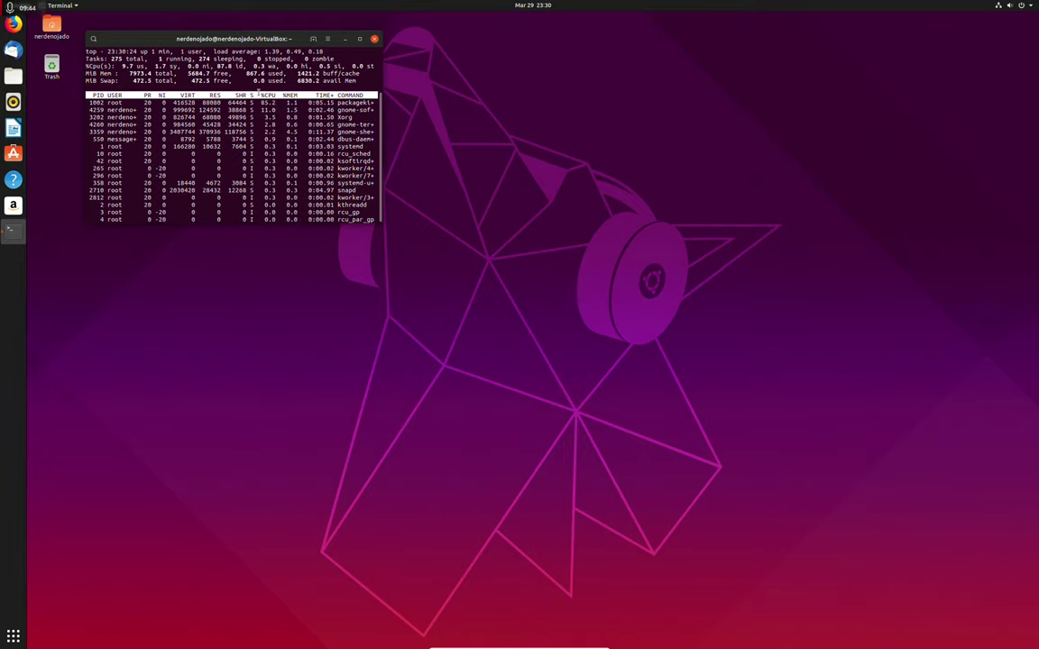
{"action": "key", "text": "q"}
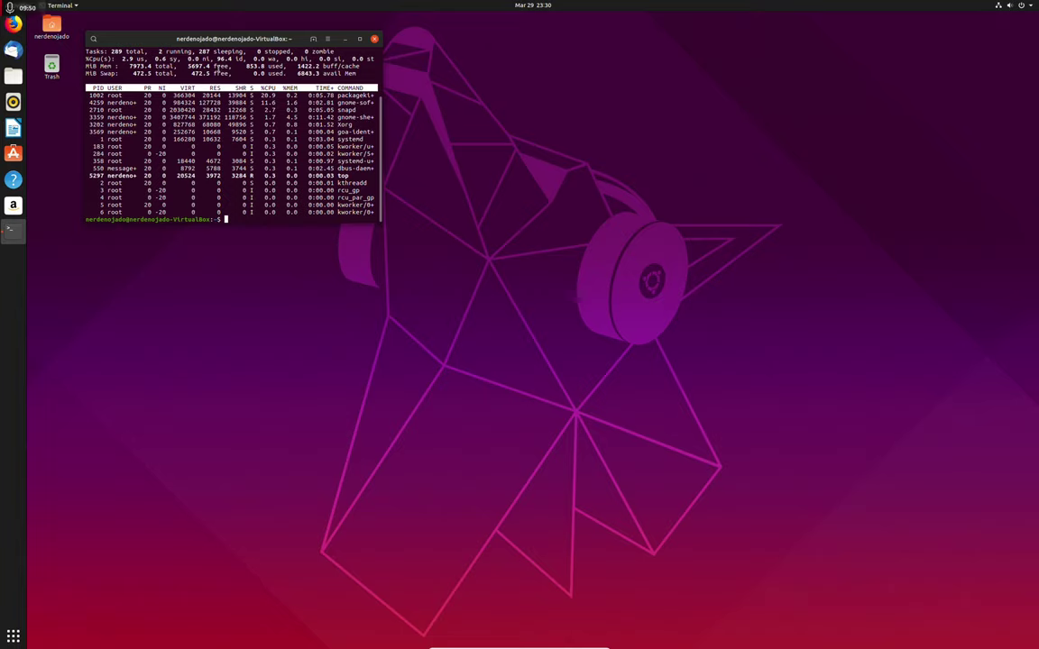
{"action": "key", "text": "Return"}
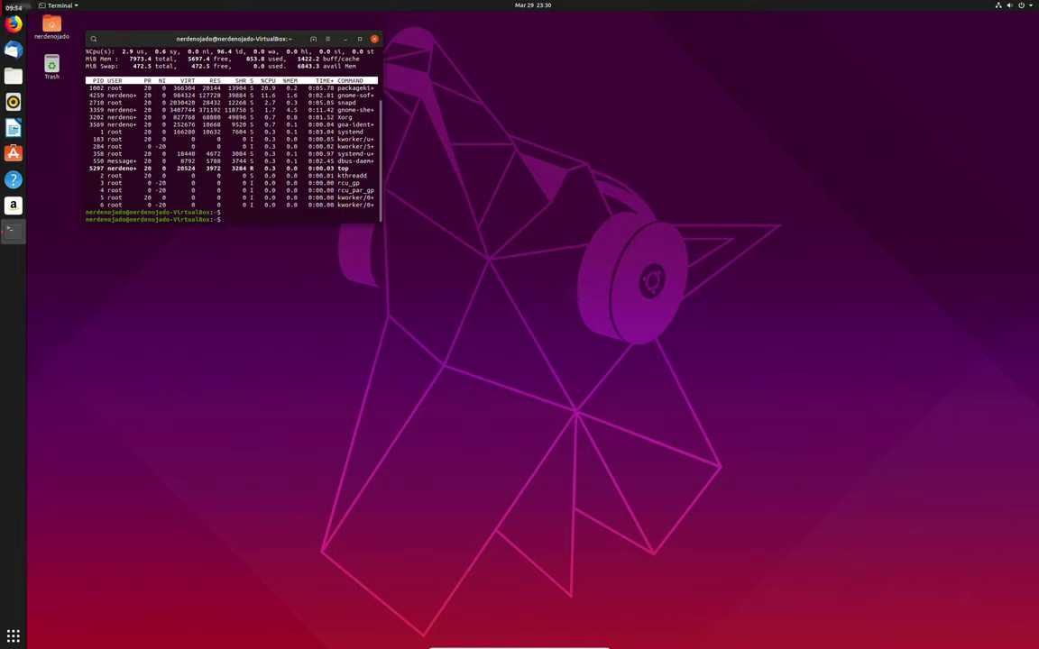
Step: Launch Firefox and close its Privacy Notice tab after skimming it
{"action": "left_click", "coordinate": [13, 24]}
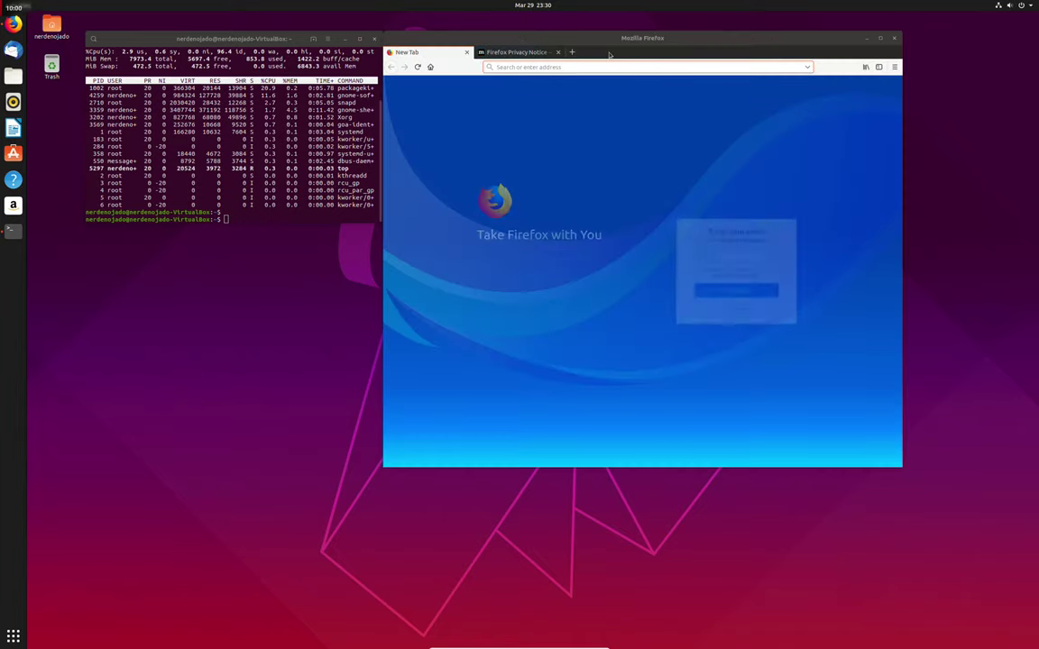
{"action": "left_click", "coordinate": [526, 52]}
{"action": "scroll", "coordinate": [649, 217], "scroll_direction": "down", "scroll_amount": 4}
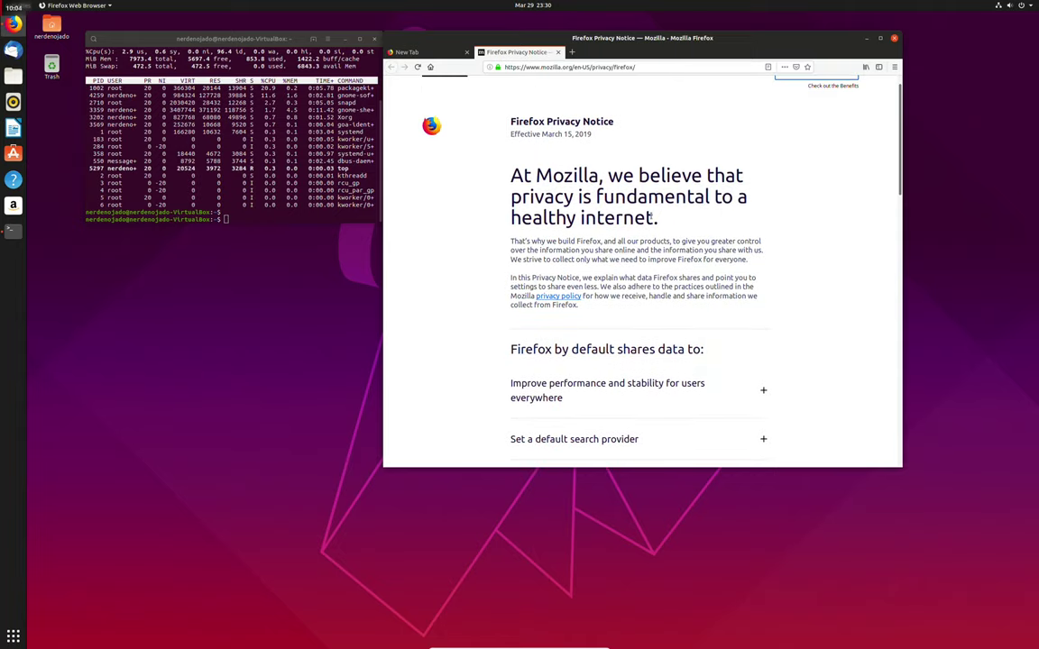
{"action": "scroll", "coordinate": [649, 217], "scroll_direction": "down", "scroll_amount": 12}
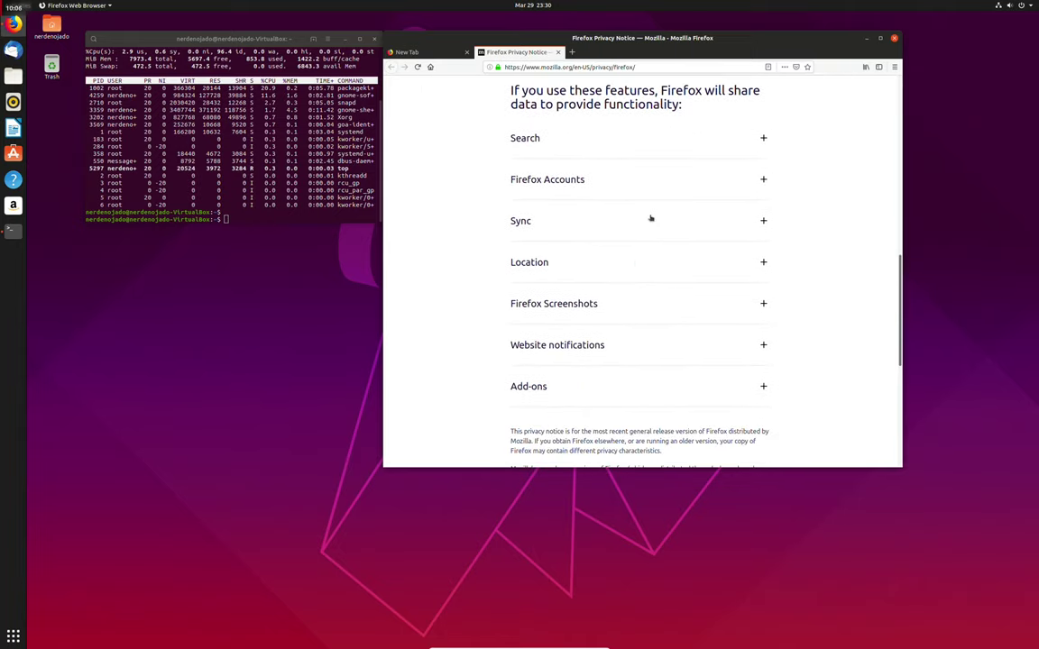
{"action": "scroll", "coordinate": [649, 219], "scroll_direction": "up", "scroll_amount": 11}
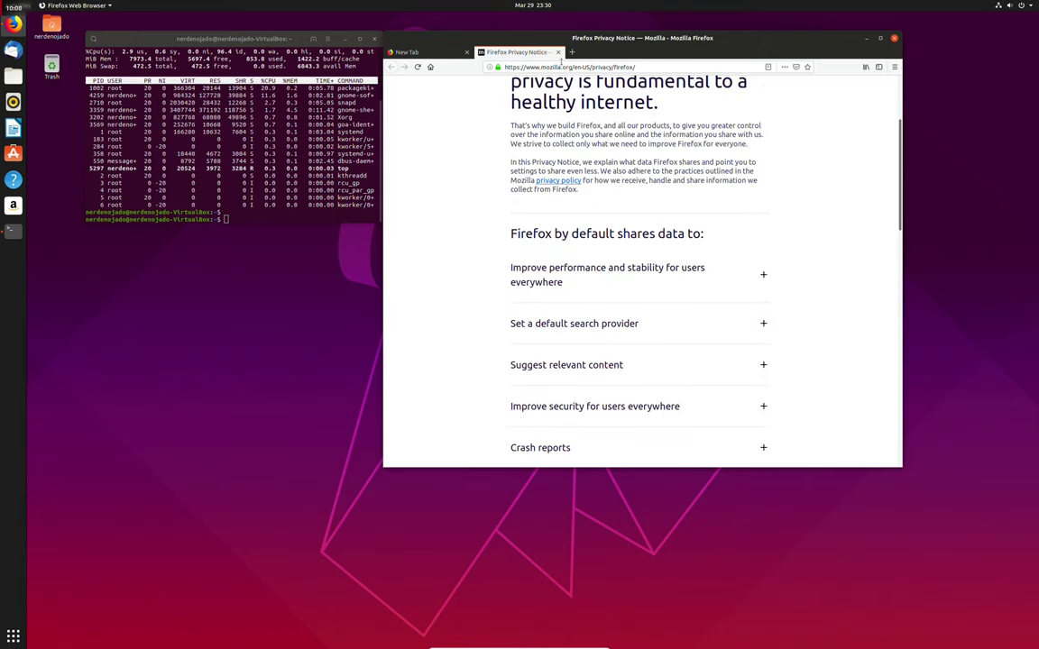
{"action": "left_click", "coordinate": [559, 52]}
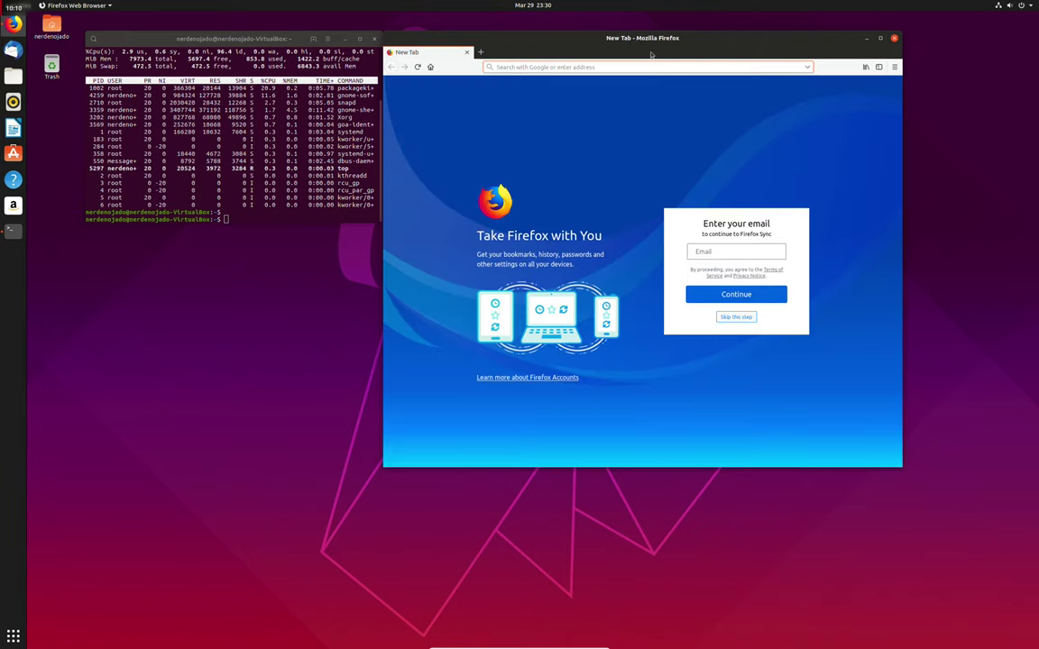
Step: Check Help > About Firefox shows version 66.0.1, then close the dialog
{"action": "left_click", "coordinate": [893, 67]}
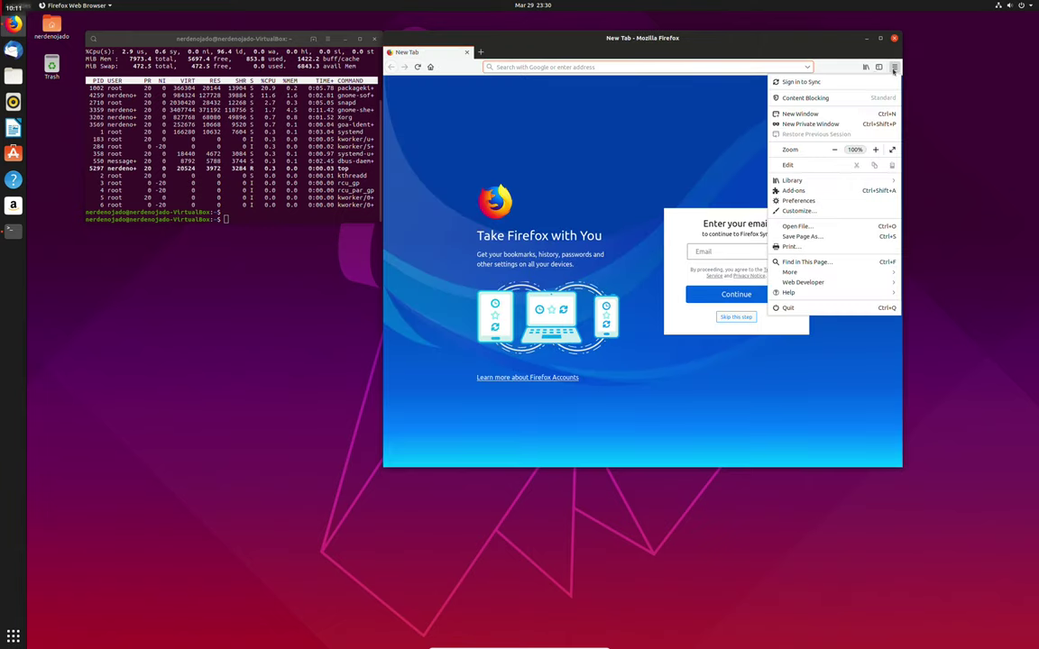
{"action": "left_click", "coordinate": [826, 296]}
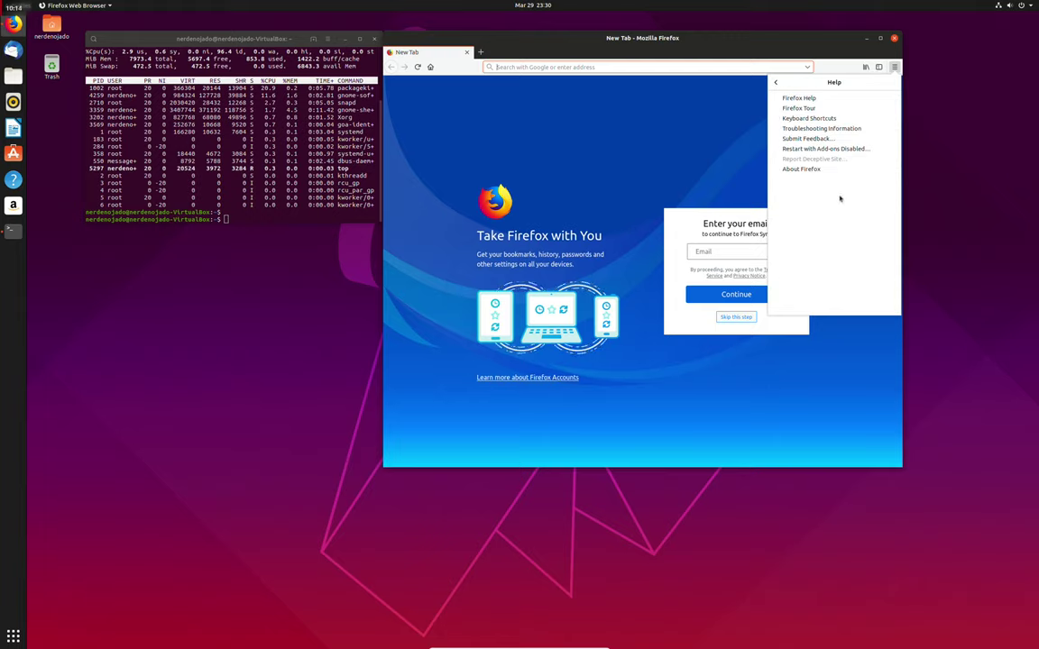
{"action": "left_click", "coordinate": [830, 167]}
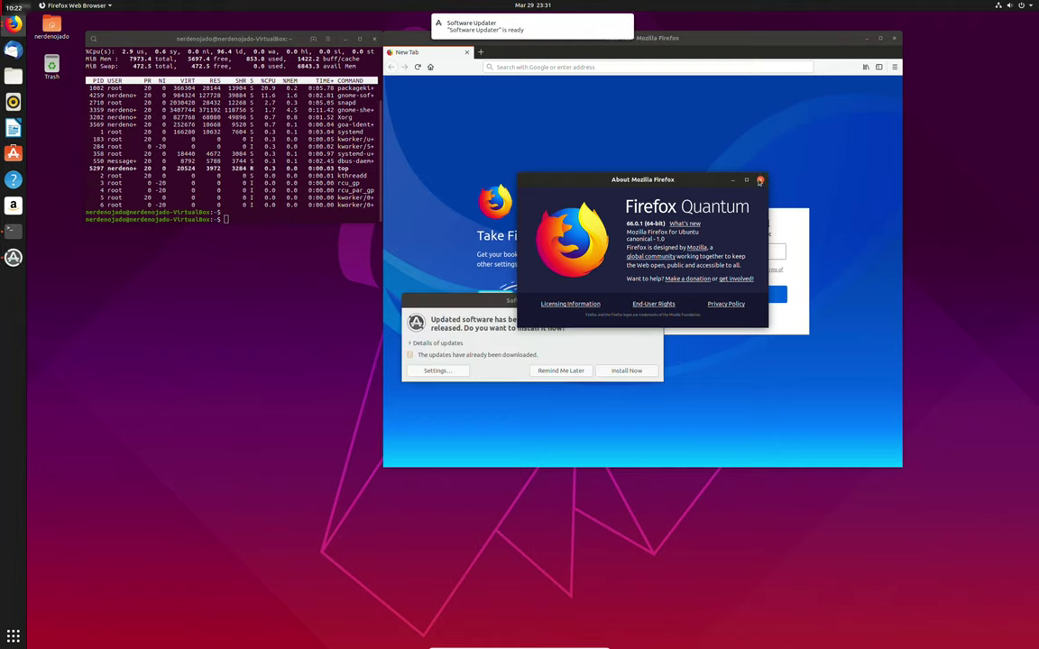
{"action": "left_click", "coordinate": [760, 181]}
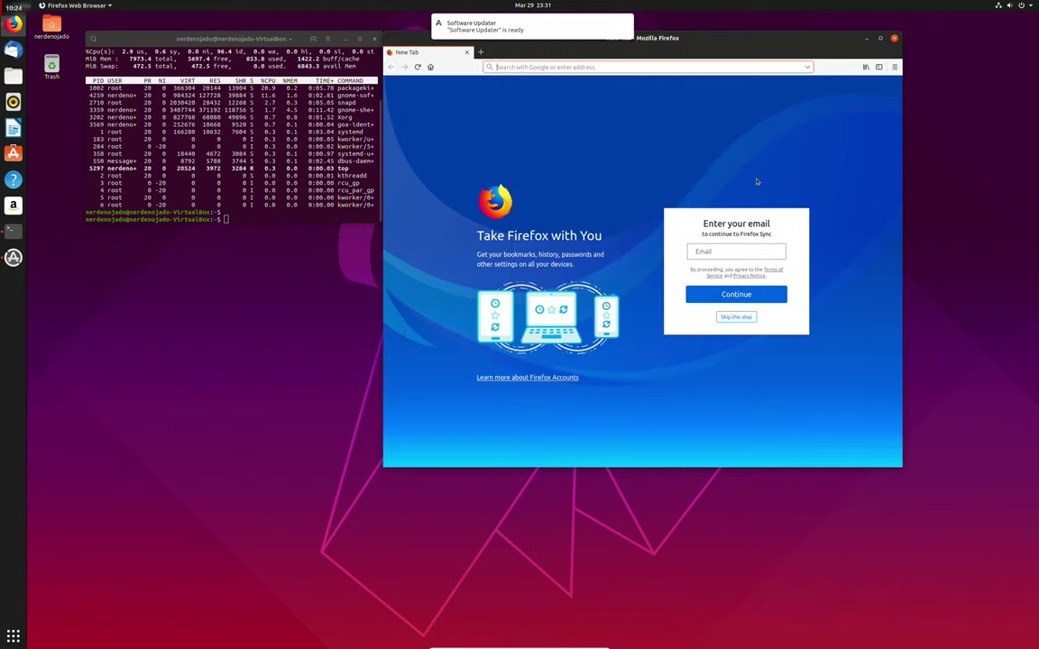
Step: Install the pending Firefox, Settings and Ubuntu base updates, closing Firefox so they can proceed
{"action": "left_click", "coordinate": [552, 32]}
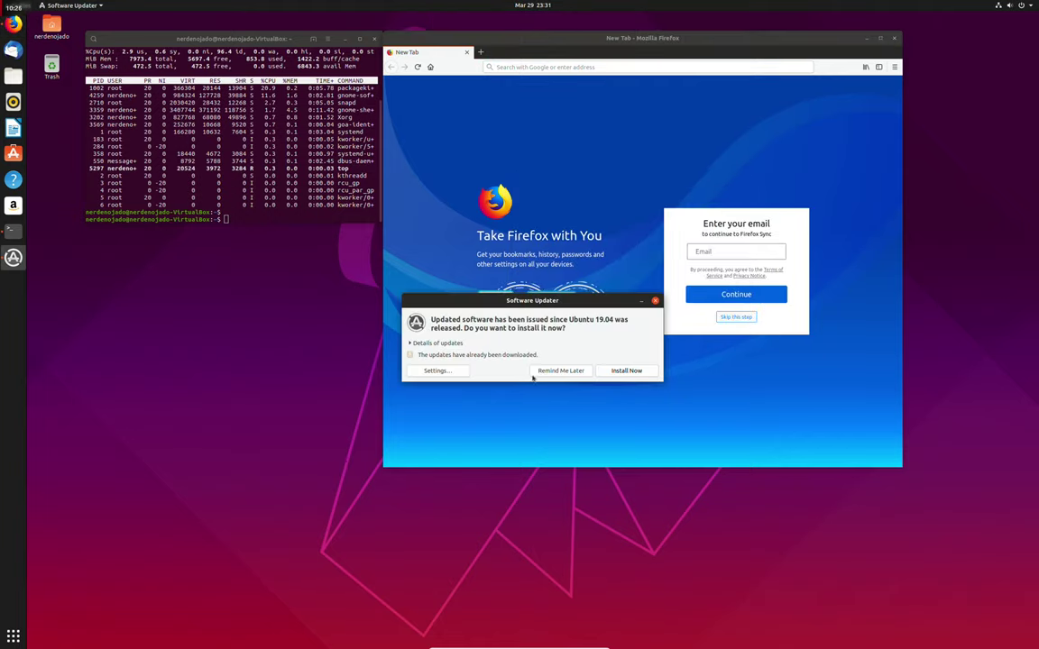
{"action": "left_click", "coordinate": [411, 343]}
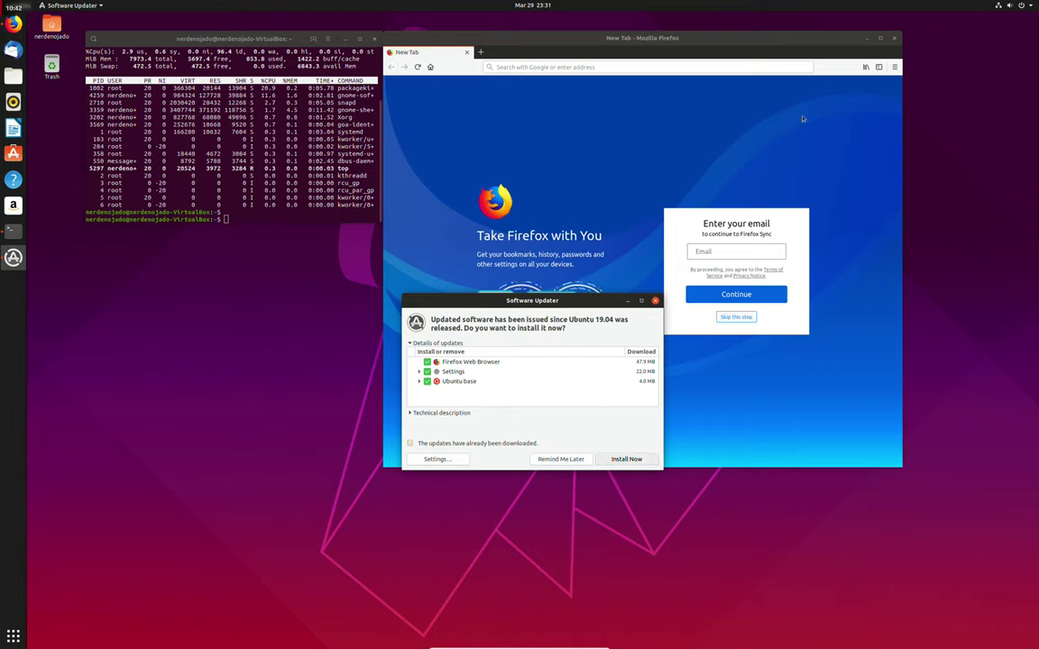
{"action": "left_click", "coordinate": [894, 39]}
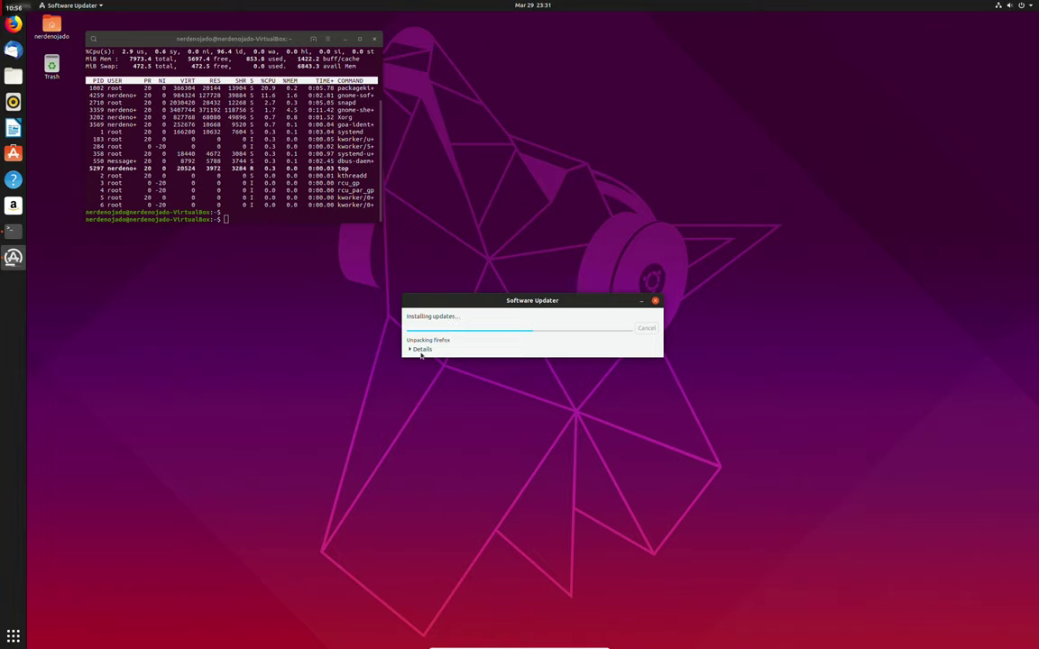
{"action": "left_click", "coordinate": [420, 350]}
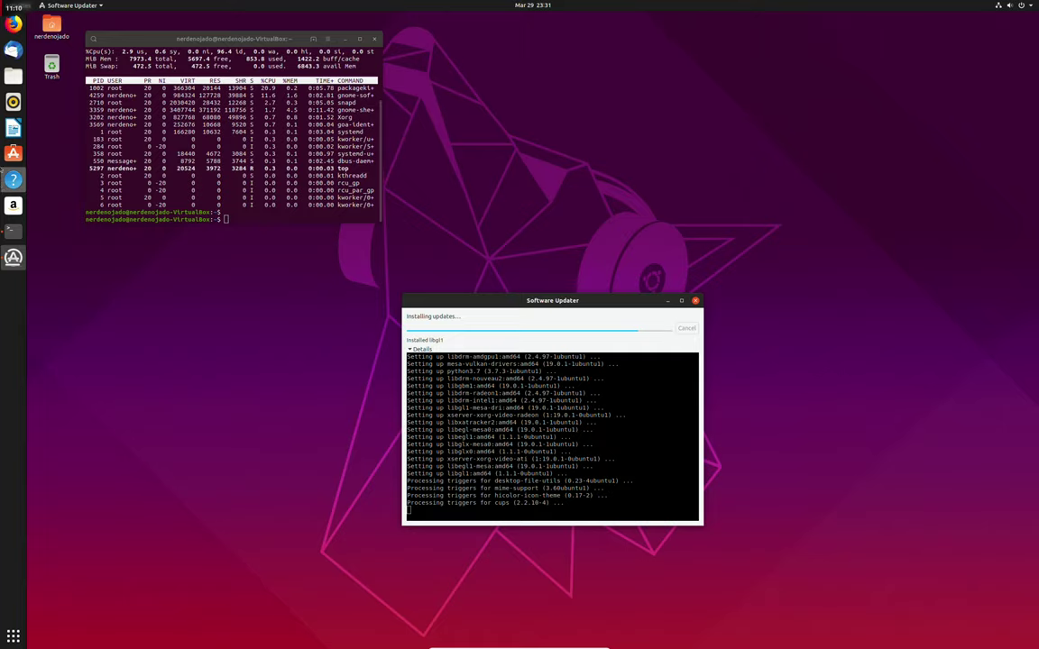
{"action": "left_click", "coordinate": [13, 636]}
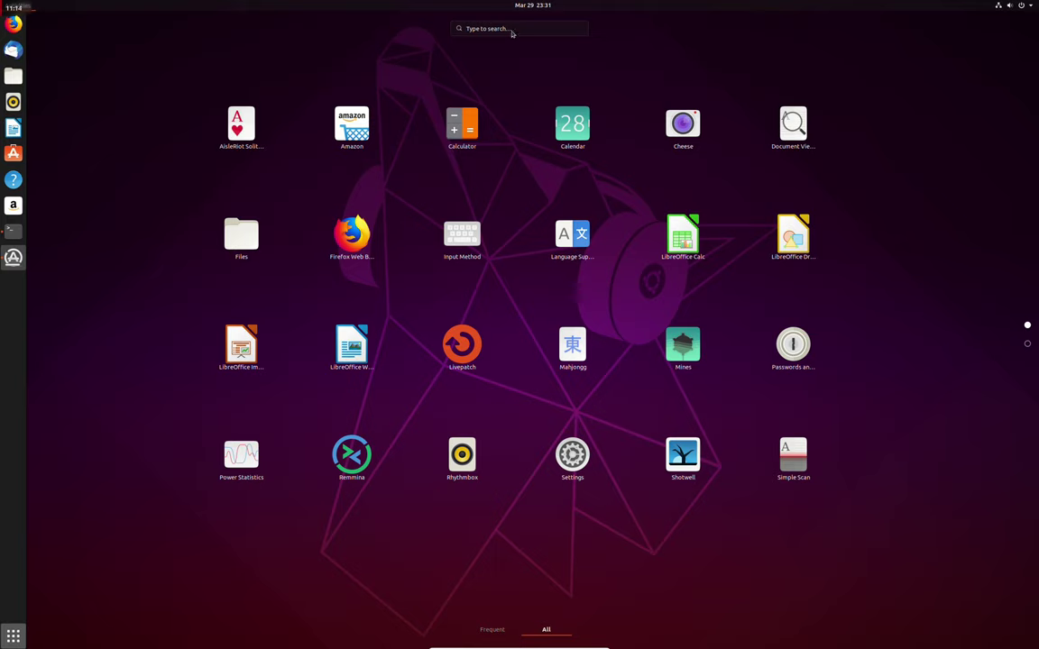
Step: In Settings > Devices > Printers, add the discovered MFC-9120CN network printer
{"action": "left_click", "coordinate": [571, 454]}
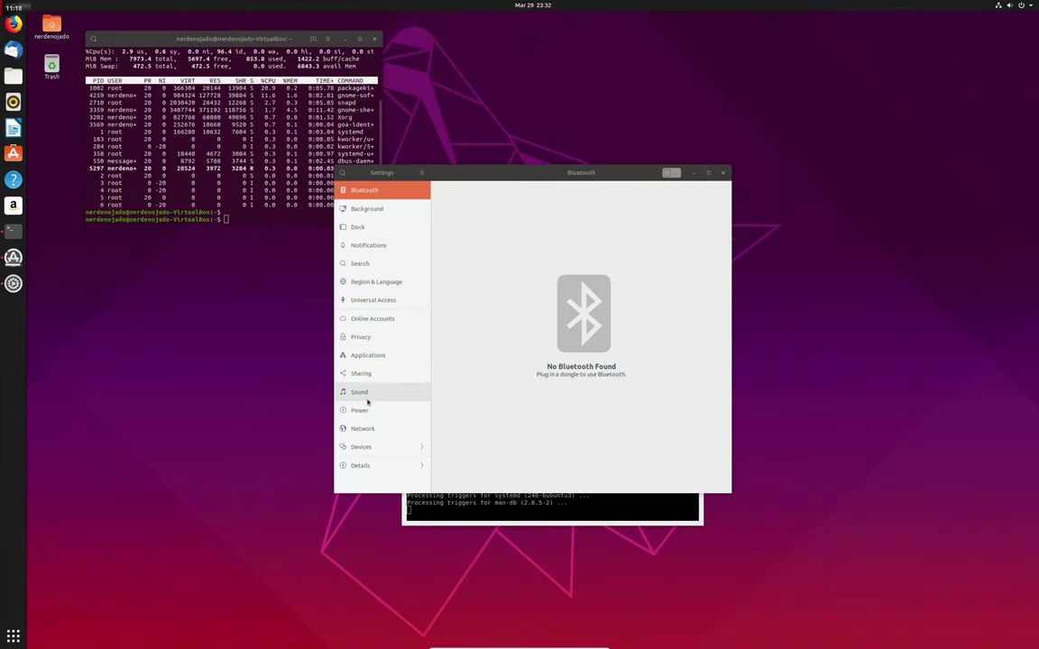
{"action": "left_click", "coordinate": [369, 446]}
{"action": "left_click", "coordinate": [385, 245]}
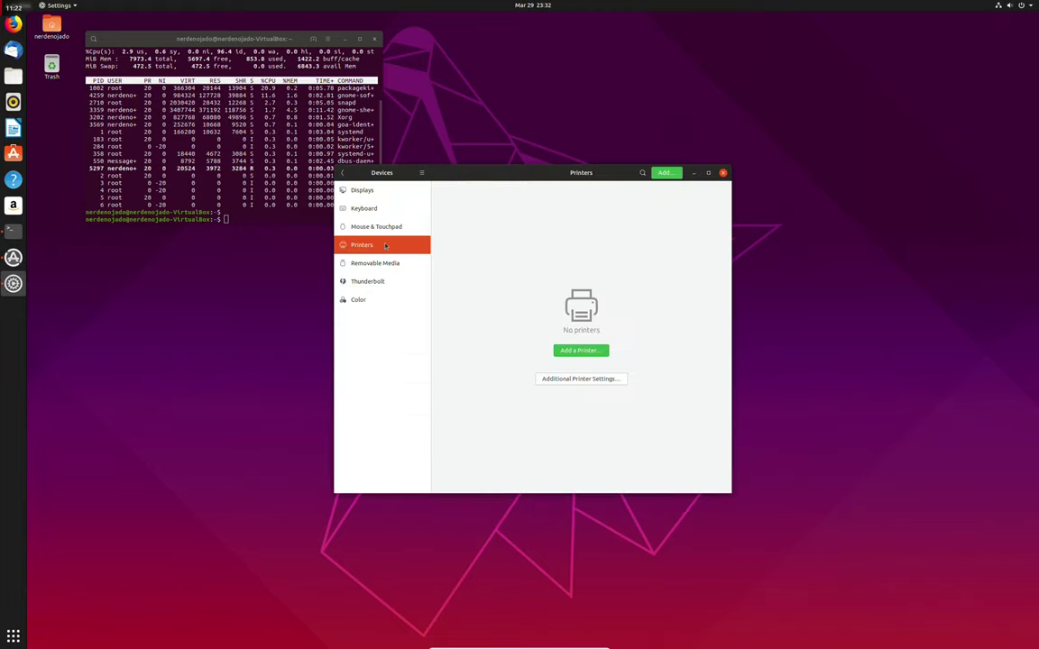
{"action": "left_click", "coordinate": [557, 351]}
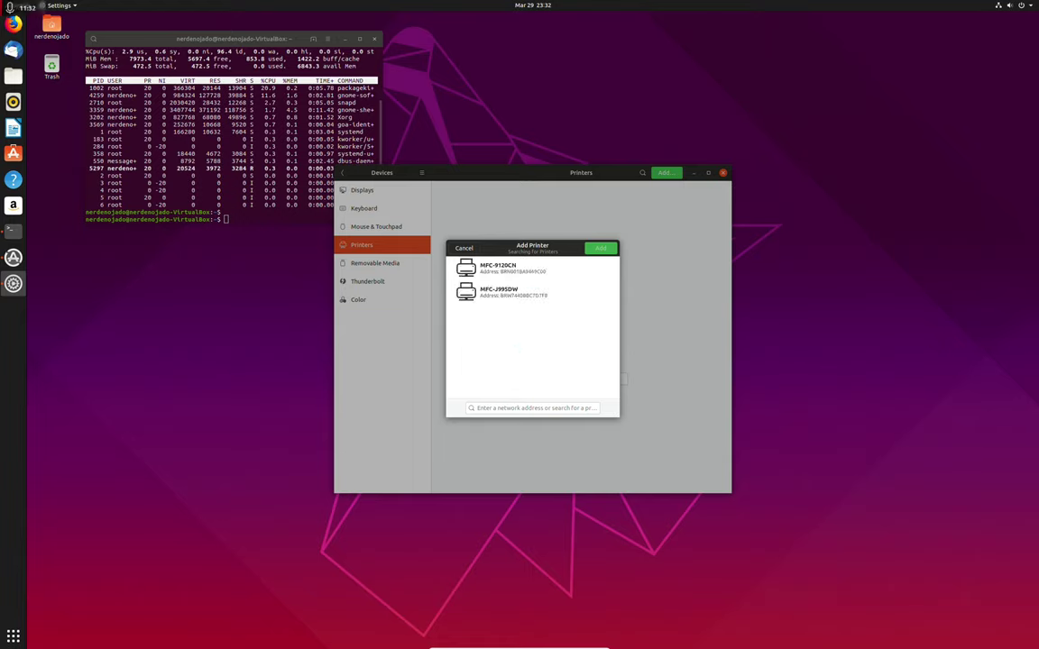
{"action": "left_click", "coordinate": [510, 296]}
{"action": "left_click", "coordinate": [515, 266]}
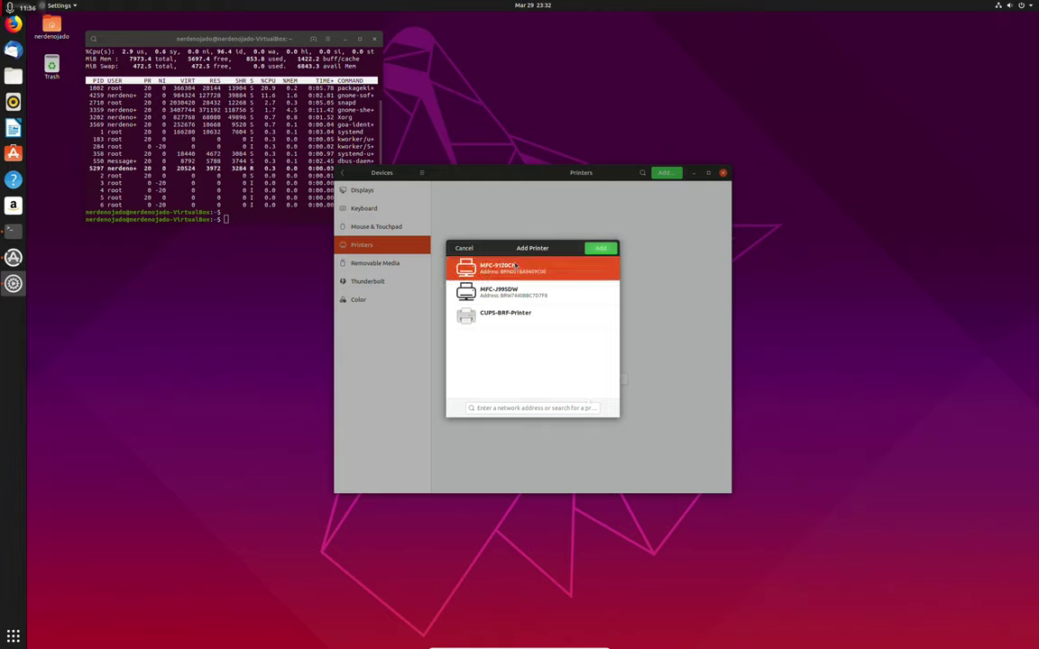
{"action": "left_click", "coordinate": [518, 289]}
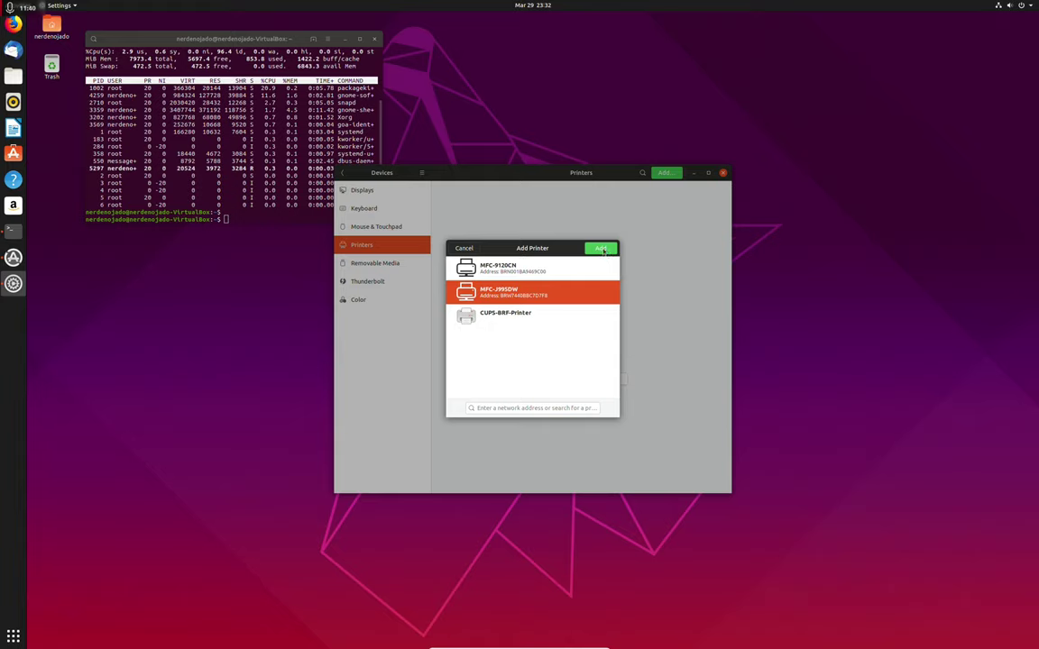
{"action": "left_click", "coordinate": [601, 249]}
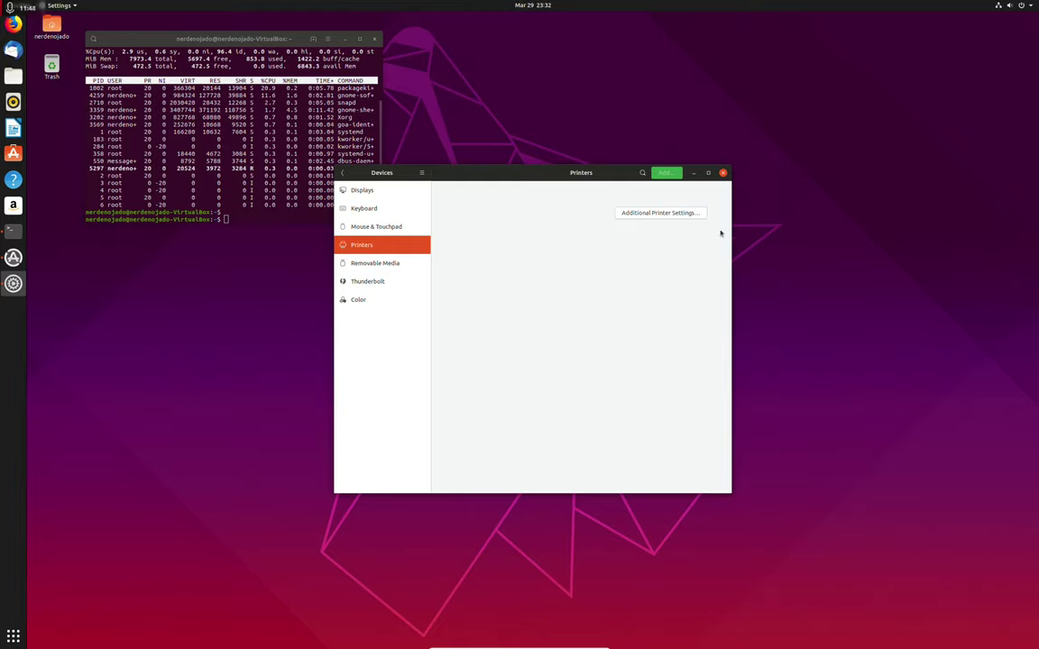
Step: Move the windows aside and dismiss the software up-to-date message with OK
{"action": "left_click_drag", "start_coordinate": [586, 176], "coordinate": [621, 332]}
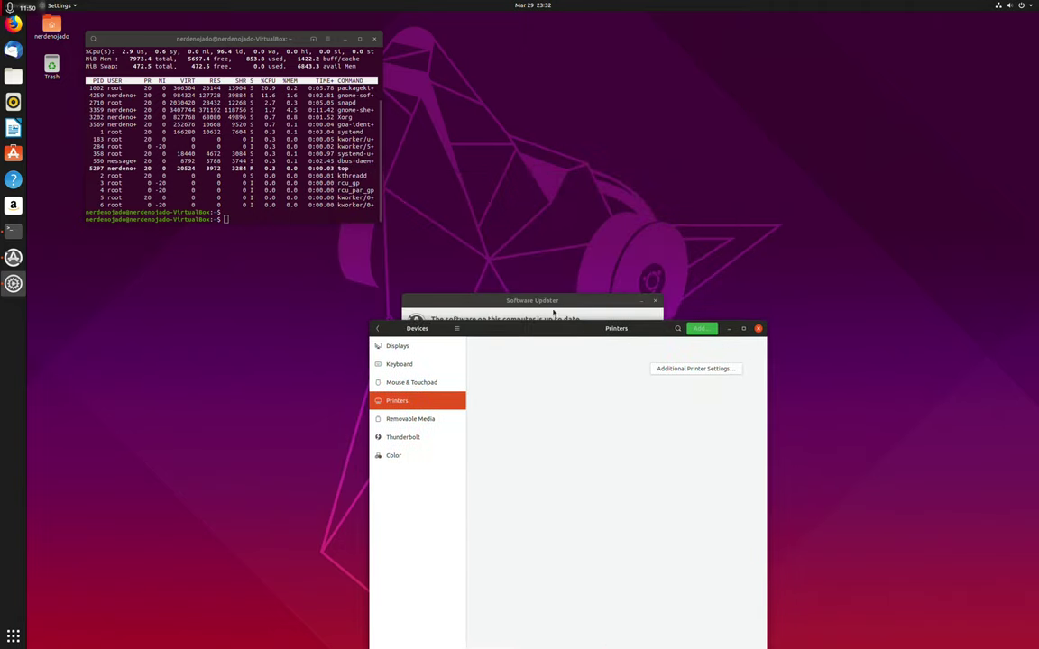
{"action": "left_click_drag", "start_coordinate": [563, 262], "coordinate": [636, 119]}
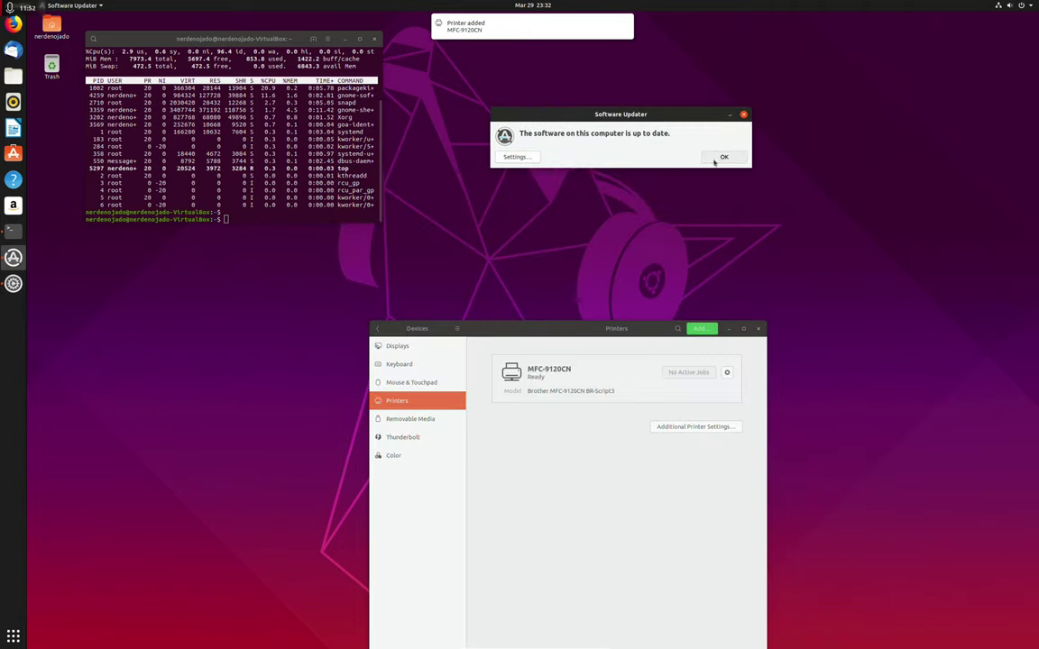
{"action": "left_click", "coordinate": [720, 157]}
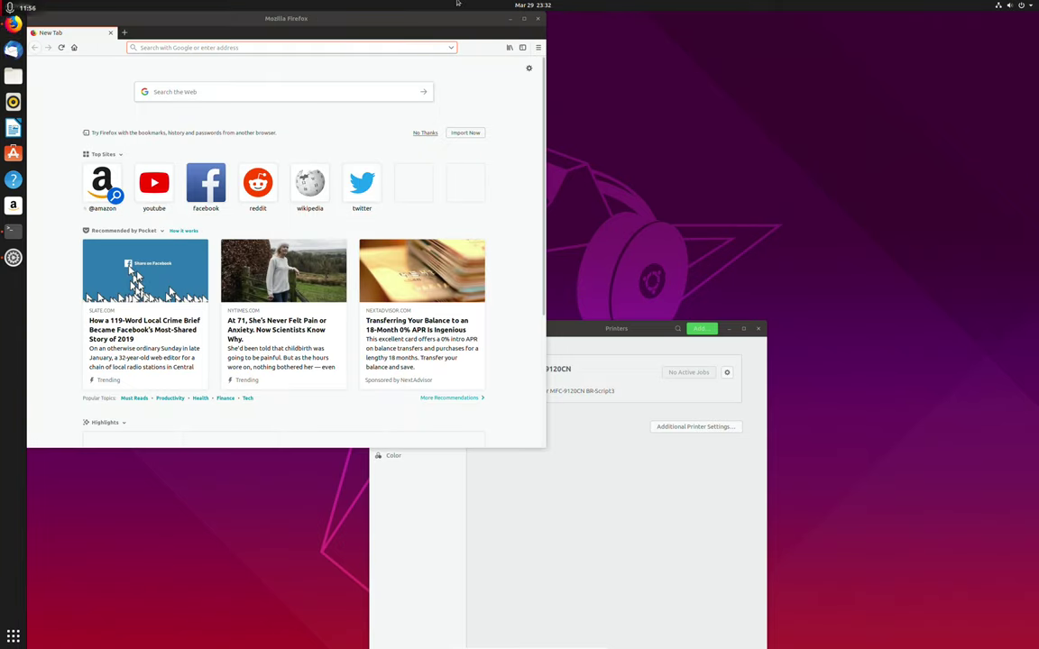
Step: Verify About Firefox now reports version 66.0.2, then close the dialog and Firefox
{"action": "left_click", "coordinate": [538, 47]}
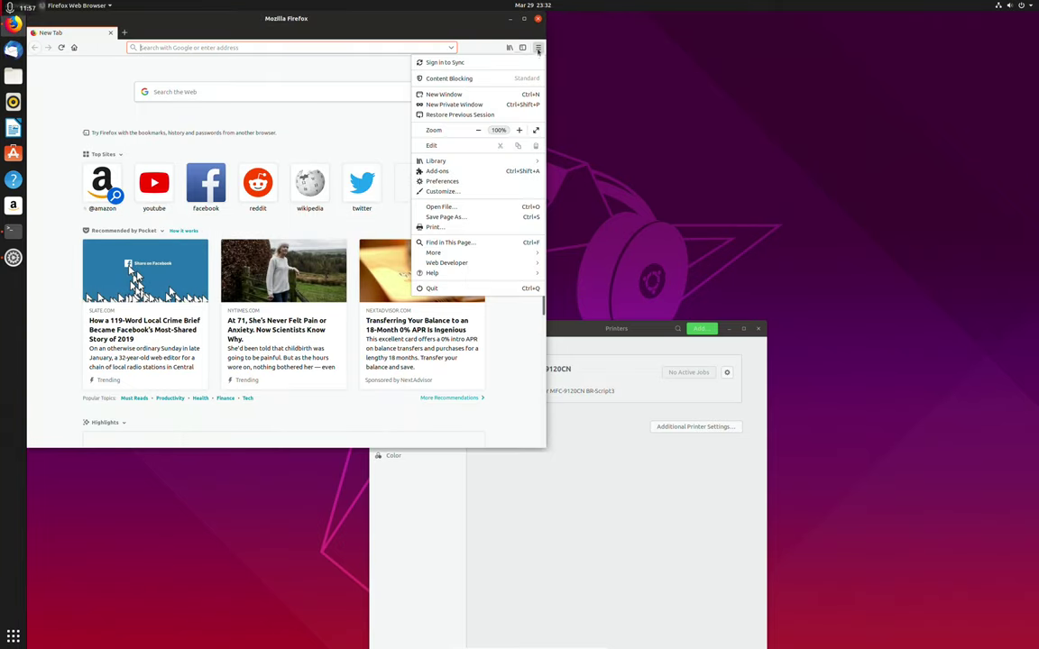
{"action": "left_click", "coordinate": [500, 275]}
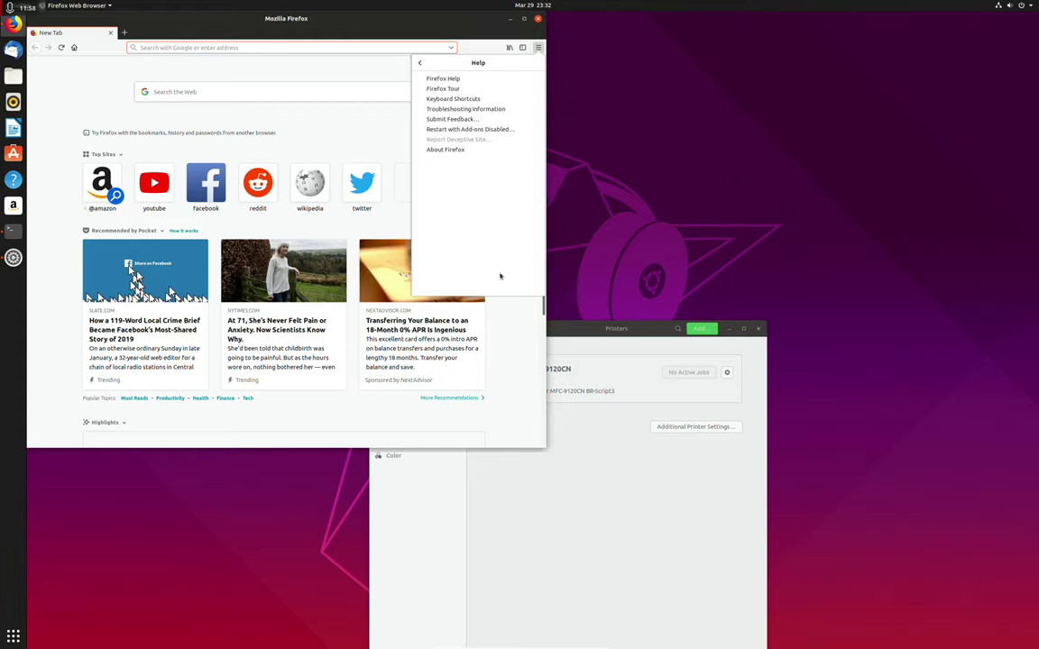
{"action": "left_click", "coordinate": [459, 149]}
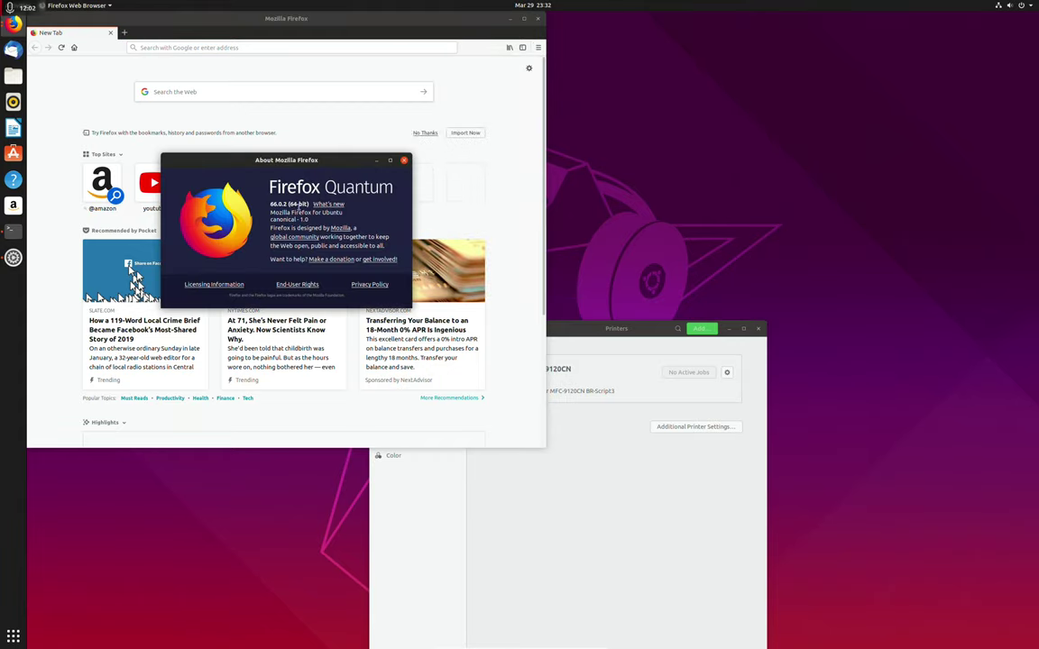
{"action": "left_click", "coordinate": [404, 161]}
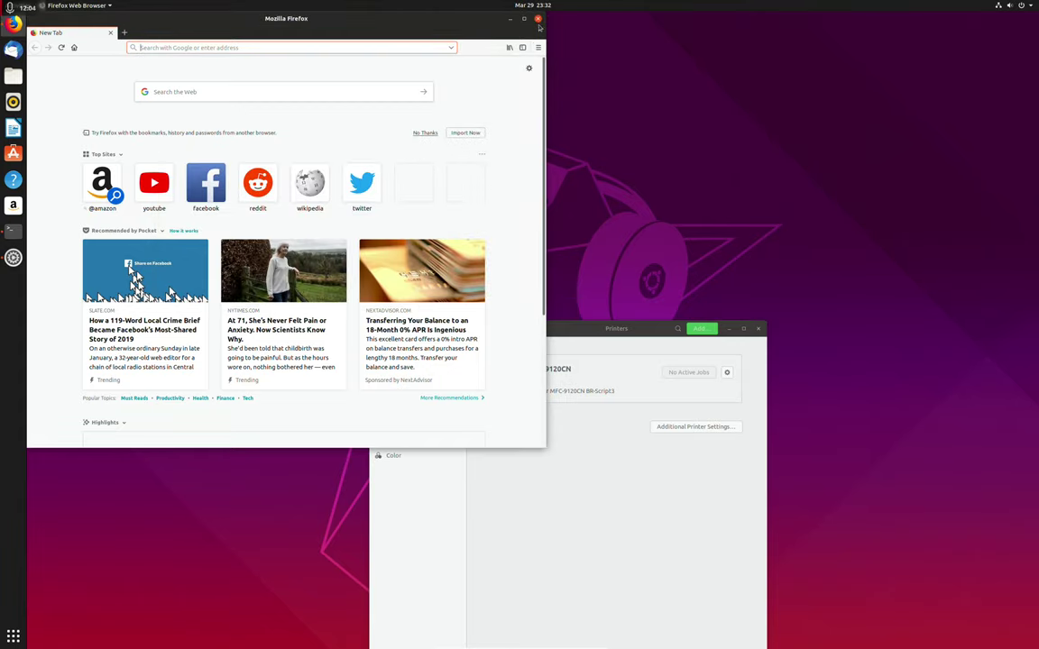
{"action": "left_click", "coordinate": [539, 20]}
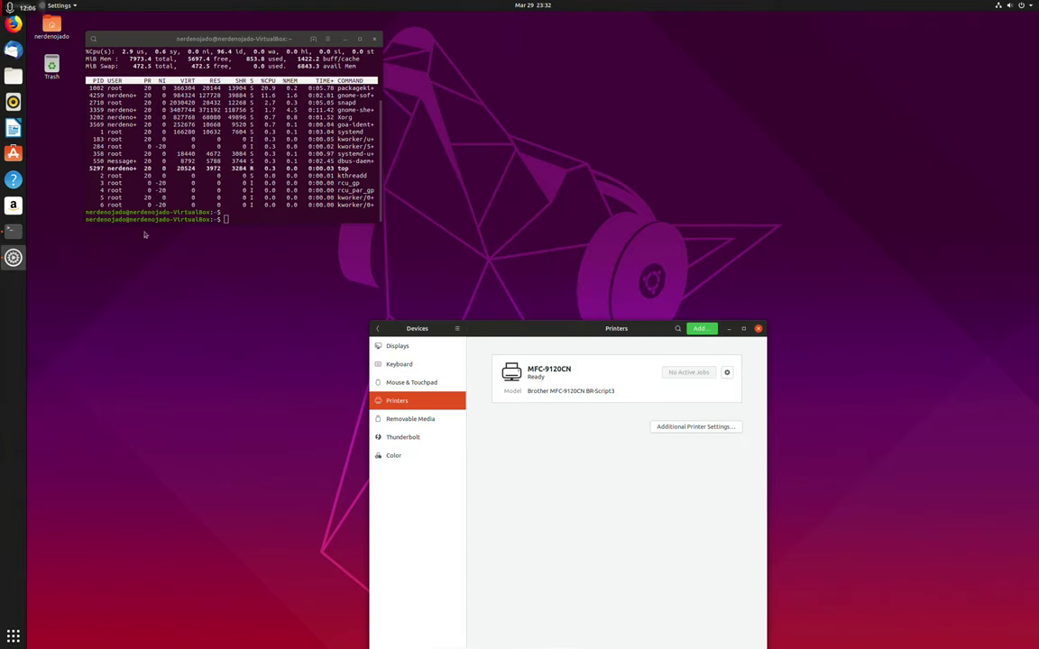
Step: Review the MFC-9120CN Printer Details, close Settings, and launch Thunderbird from the dock
{"action": "left_click_drag", "start_coordinate": [555, 332], "coordinate": [504, 180]}
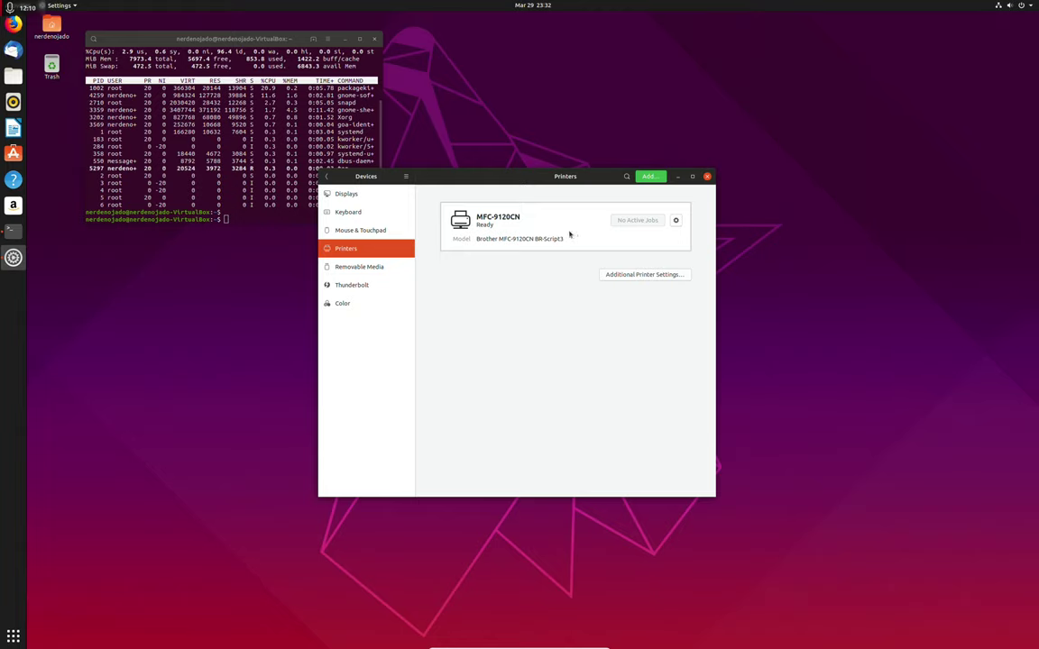
{"action": "left_click", "coordinate": [675, 220]}
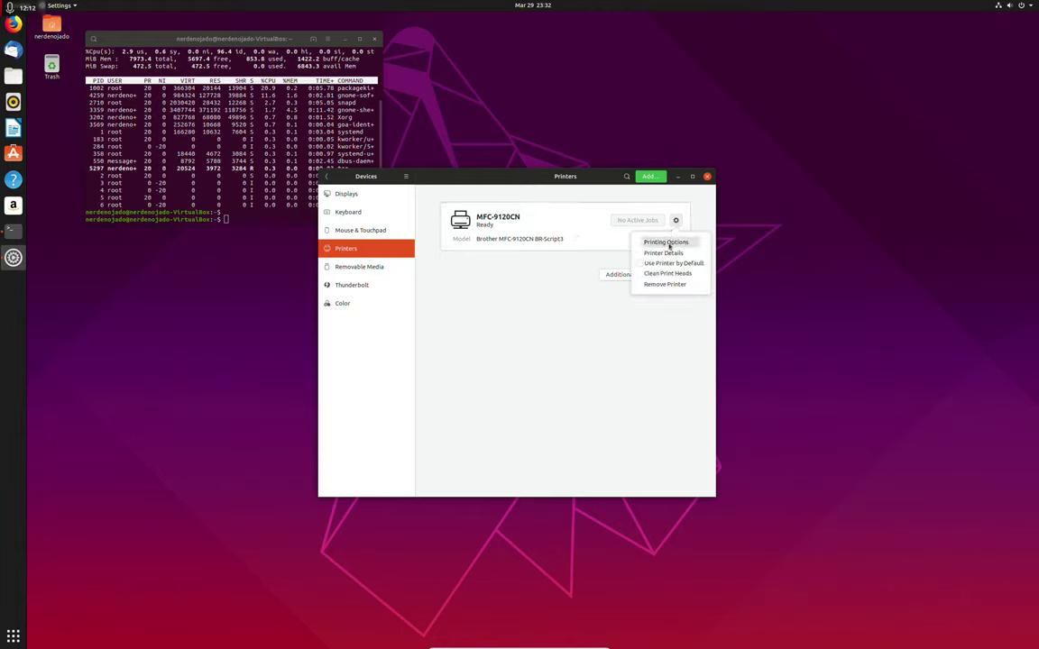
{"action": "left_click", "coordinate": [665, 253]}
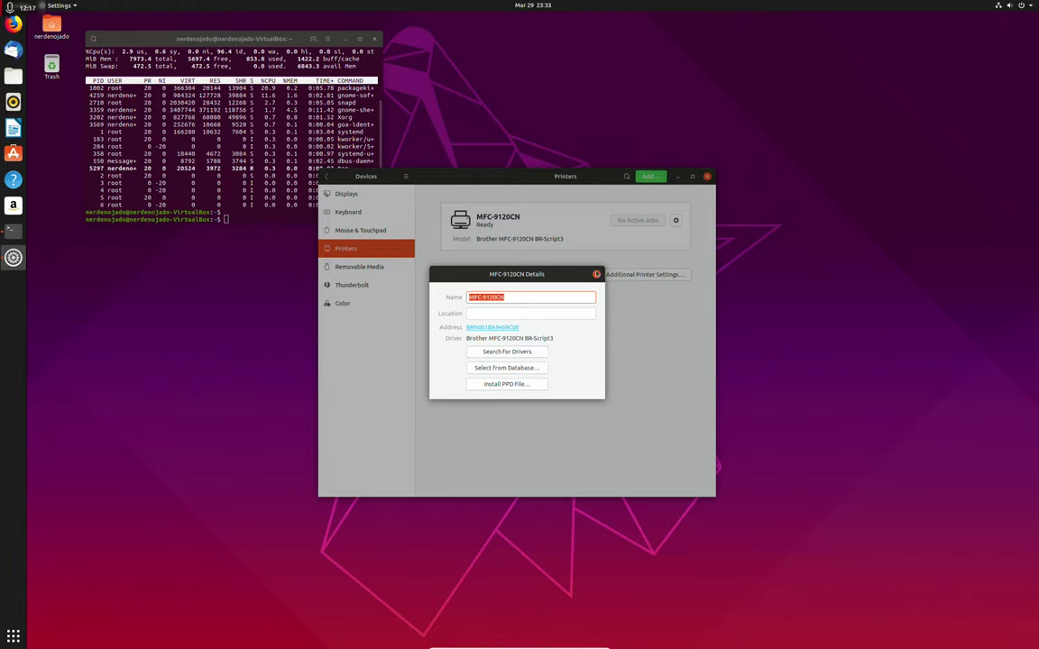
{"action": "left_click", "coordinate": [596, 273]}
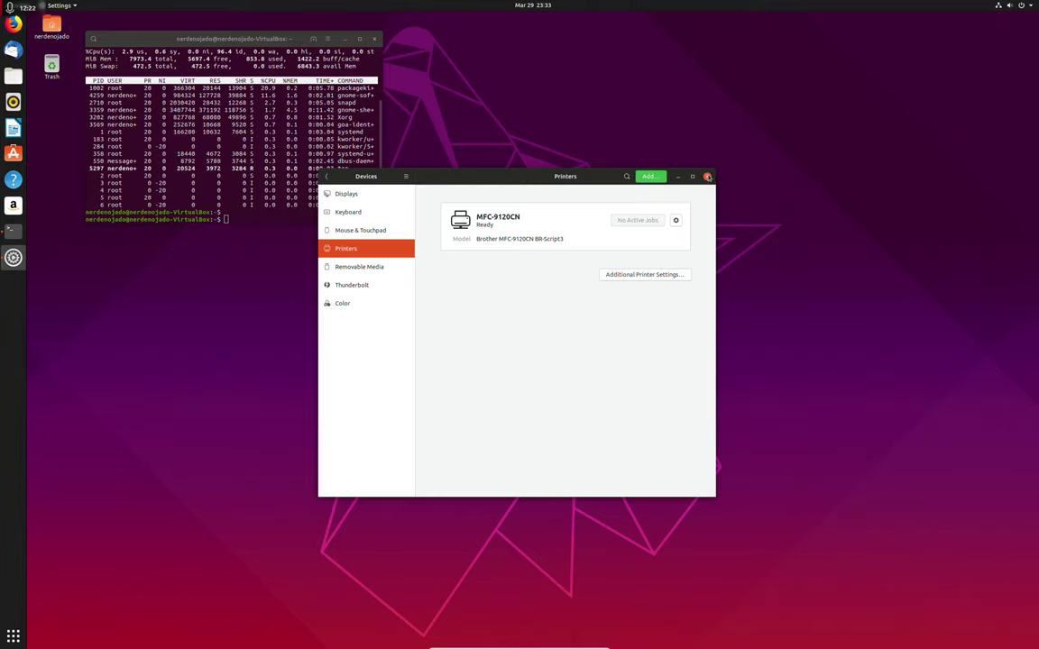
{"action": "left_click", "coordinate": [707, 177]}
{"action": "left_click", "coordinate": [12, 49]}
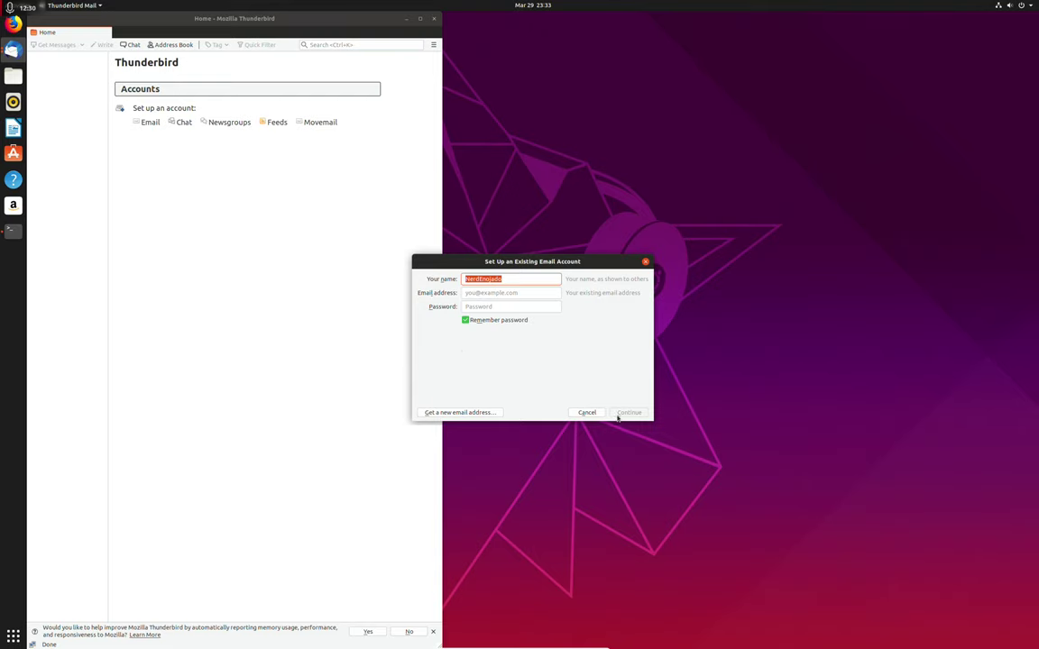
{"action": "left_click", "coordinate": [586, 412]}
{"action": "left_click", "coordinate": [434, 19]}
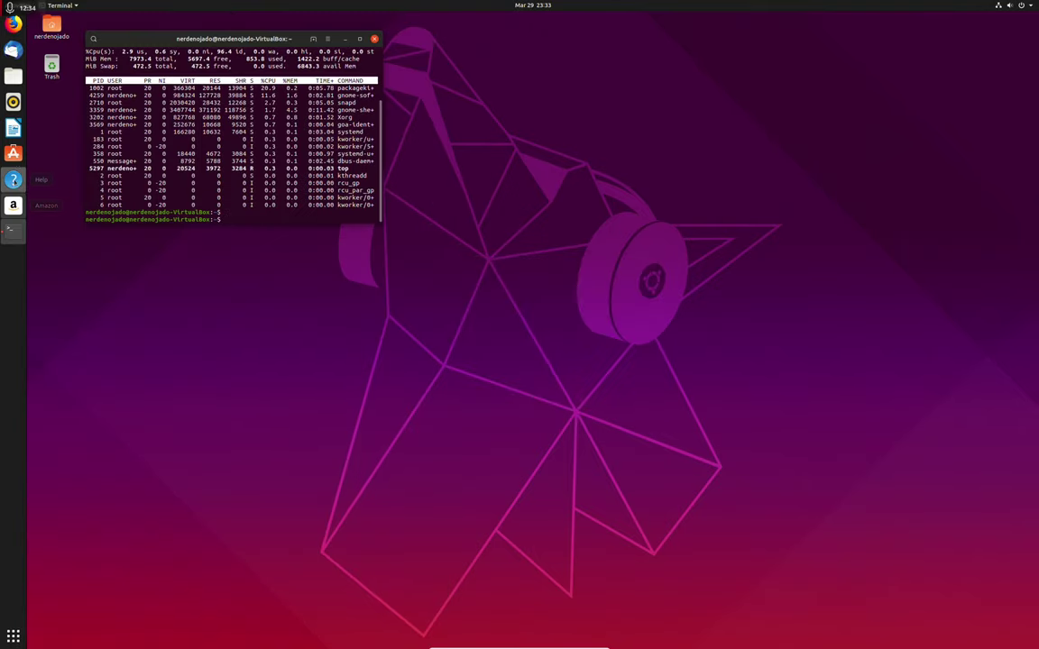
{"action": "left_click", "coordinate": [13, 127]}
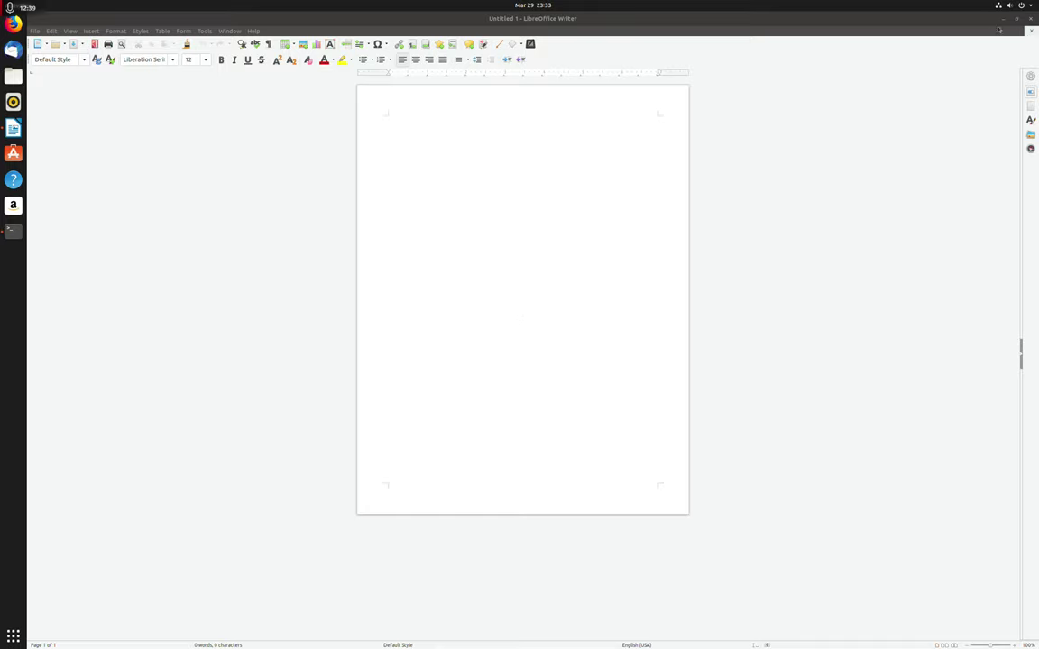
{"action": "left_click", "coordinate": [1031, 18]}
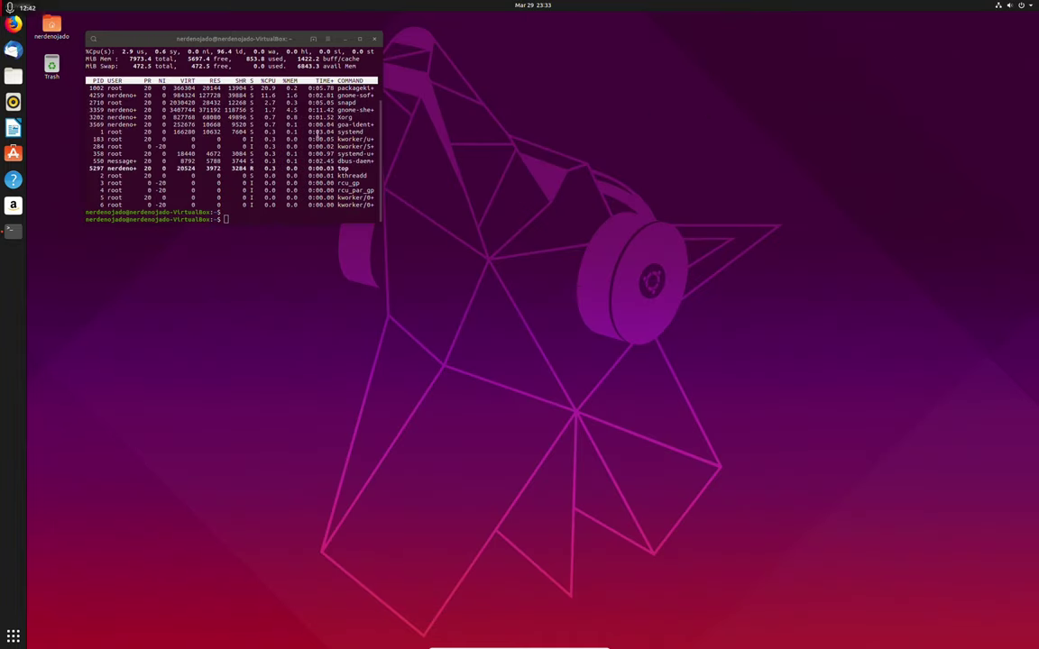
Step: Close the Terminal with the exit command
{"action": "left_click", "coordinate": [315, 135]}
{"action": "type", "text": "exit"}
{"action": "key", "text": "Return"}
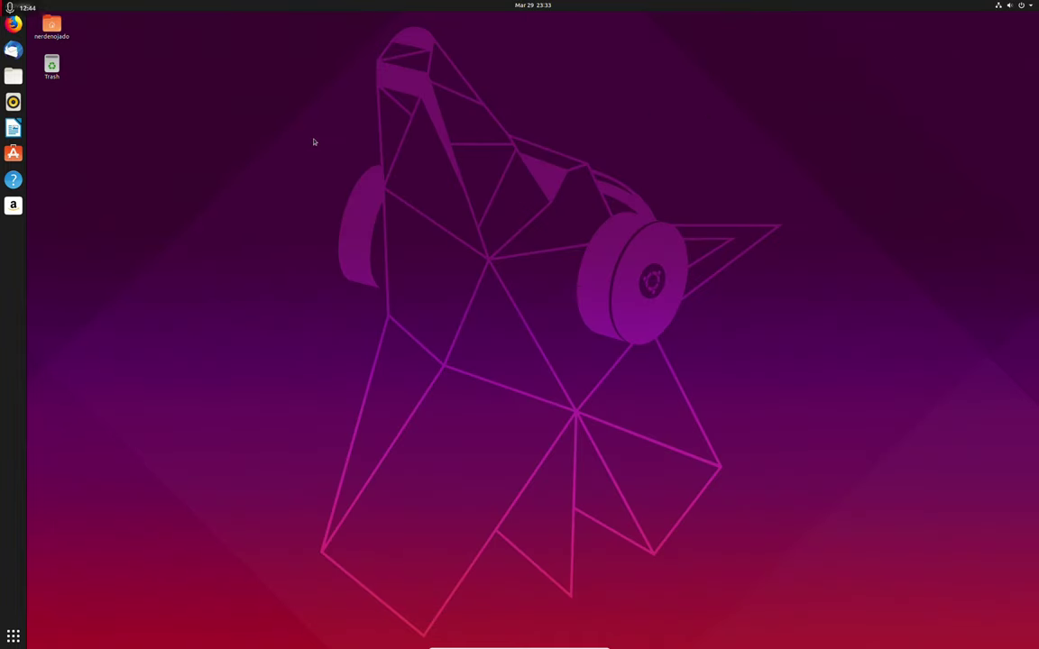